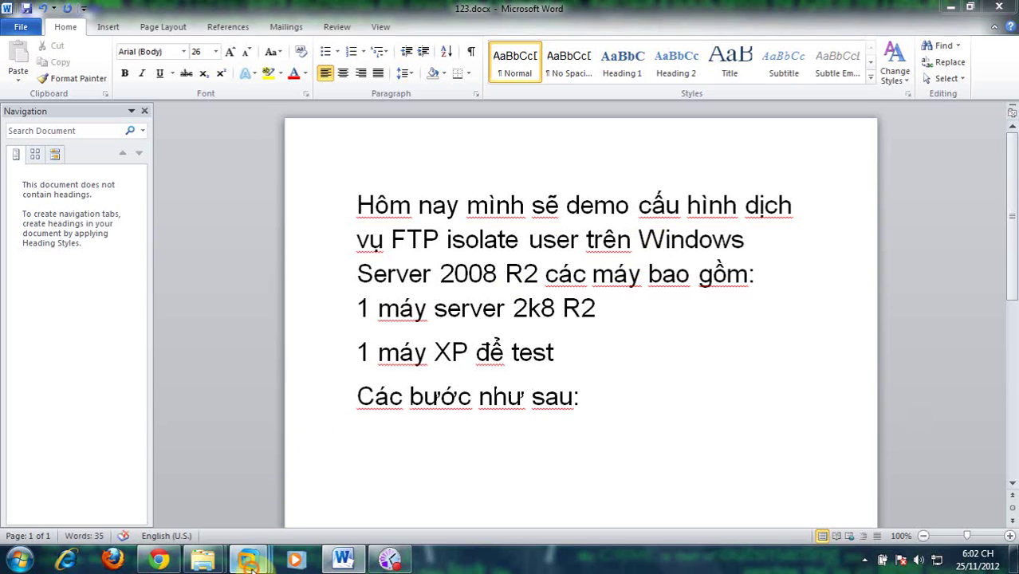
Step: Switch to the Windows Server VM and start the Add Roles Wizard in Server Manager
{"action": "mouse_move", "coordinate": [248, 560]}
{"action": "left_click", "coordinate": [825, 491]}
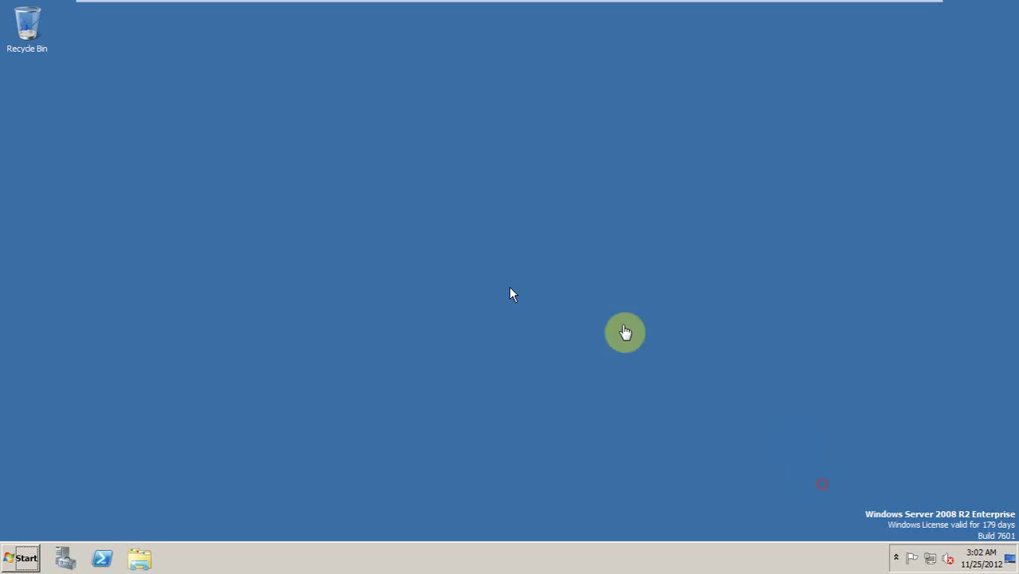
{"action": "left_click", "coordinate": [61, 558]}
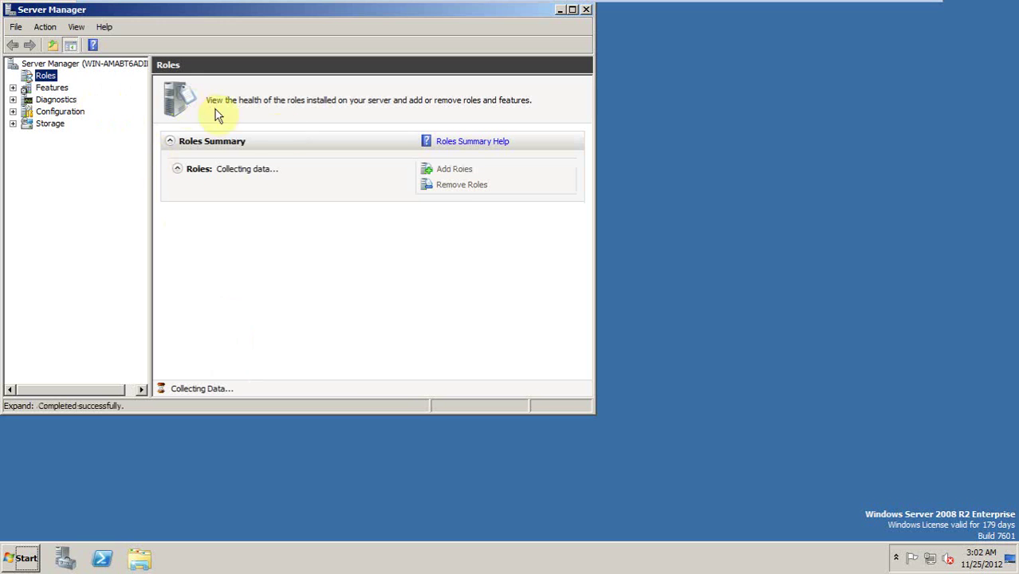
{"action": "left_click", "coordinate": [456, 170]}
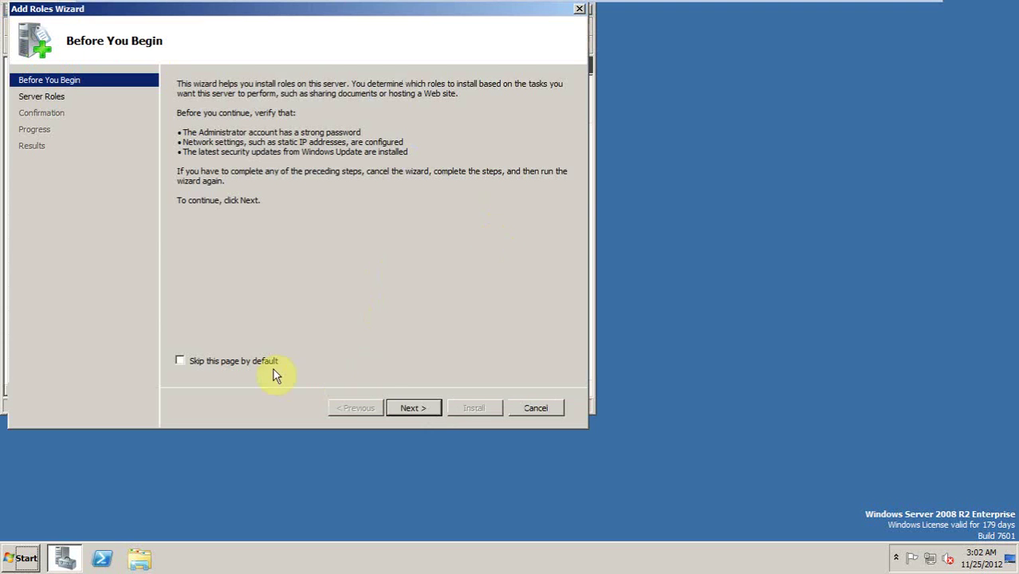
{"action": "left_click", "coordinate": [414, 409]}
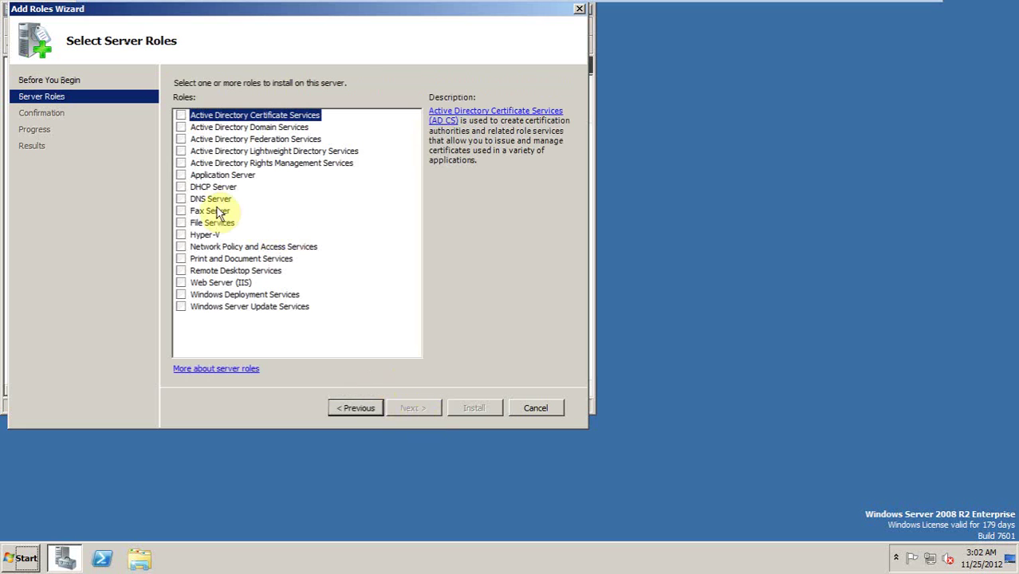
Step: Select the Web Server (IIS) role with FTP Server role services and start installing
{"action": "left_click", "coordinate": [181, 283]}
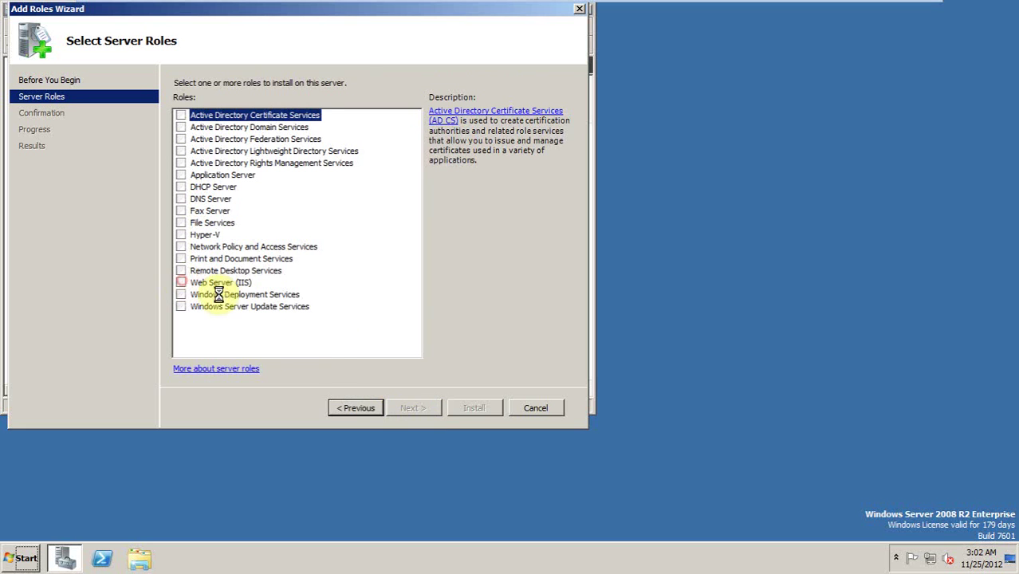
{"action": "left_click", "coordinate": [415, 408]}
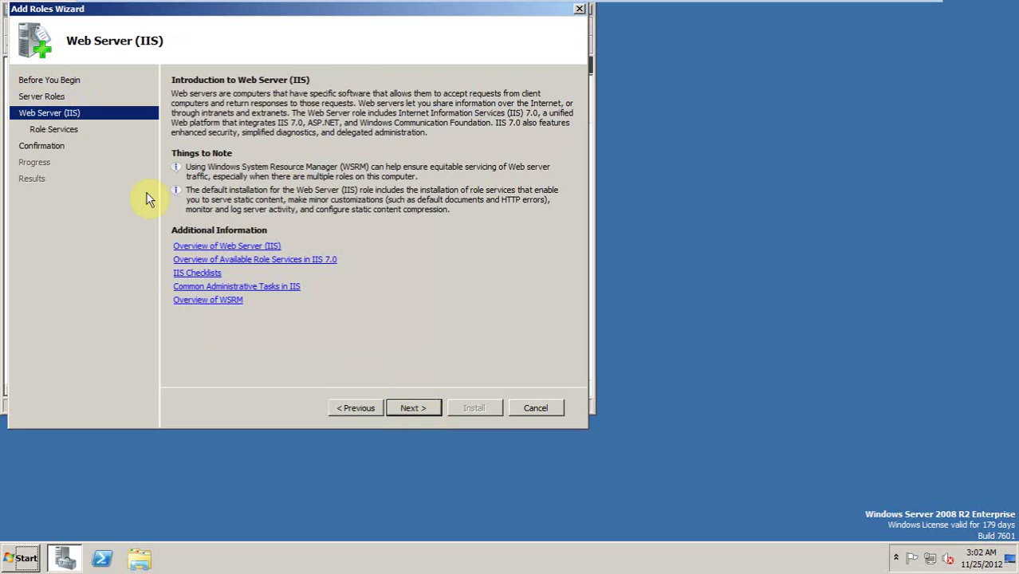
{"action": "left_click", "coordinate": [409, 408]}
{"action": "left_click_drag", "start_coordinate": [410, 200], "coordinate": [393, 346]}
{"action": "left_click", "coordinate": [195, 306]}
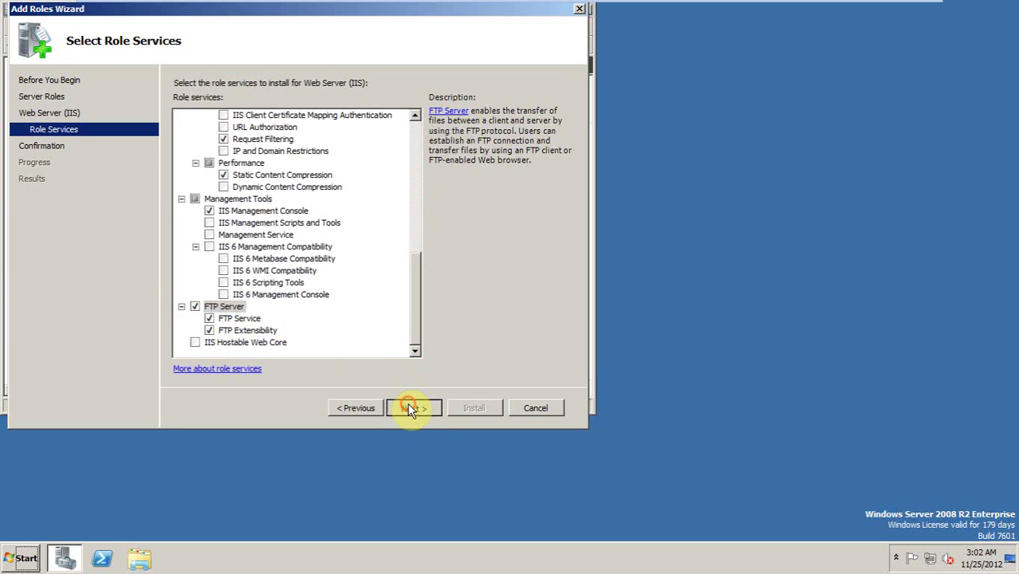
{"action": "left_click", "coordinate": [410, 407]}
{"action": "left_click", "coordinate": [475, 408]}
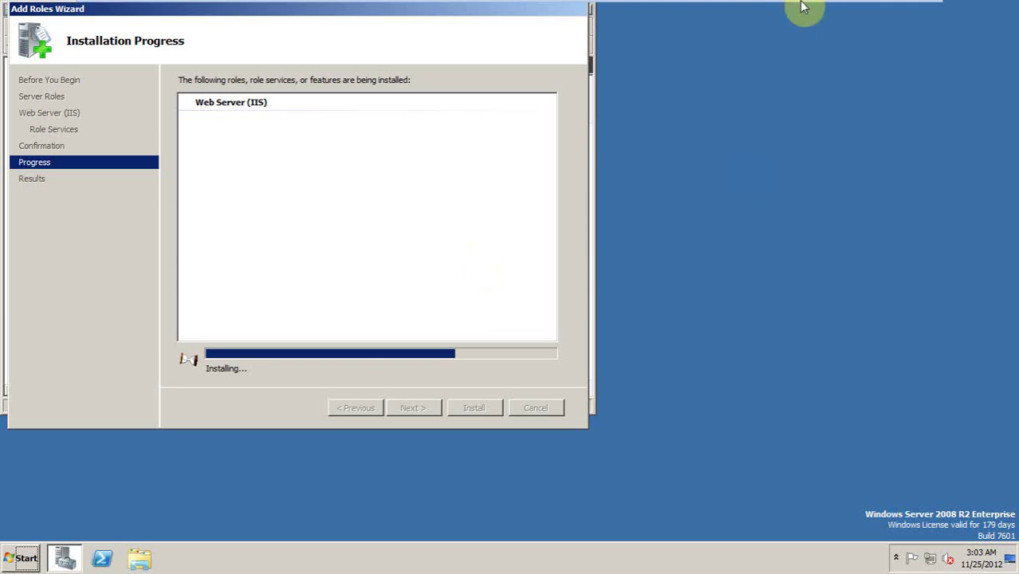
{"action": "mouse_move", "coordinate": [826, 9]}
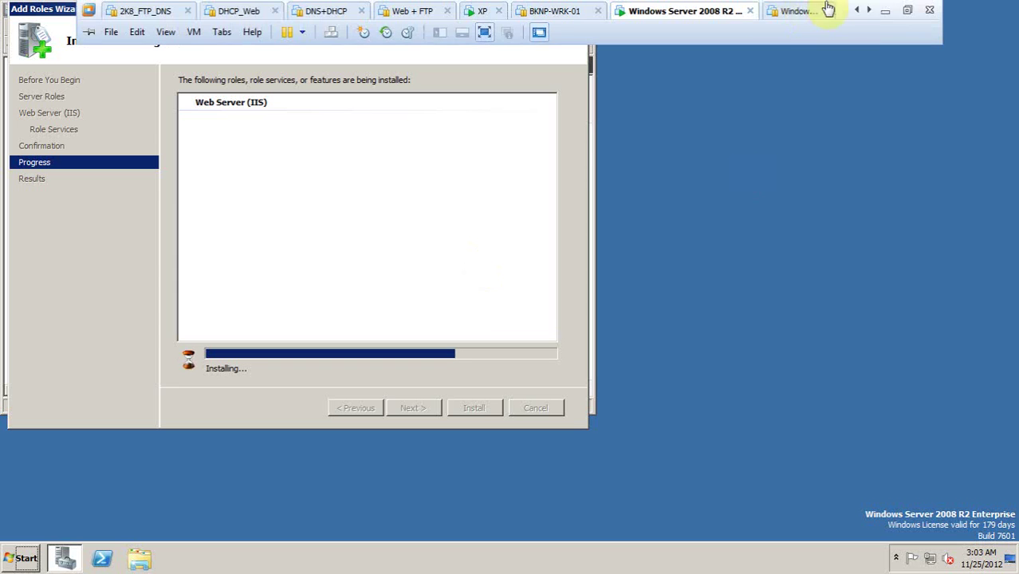
Step: Add the note '- Cài dịch vụ FTP trong IIS' to 123.docx, then return to the server VM
{"action": "left_click", "coordinate": [888, 11]}
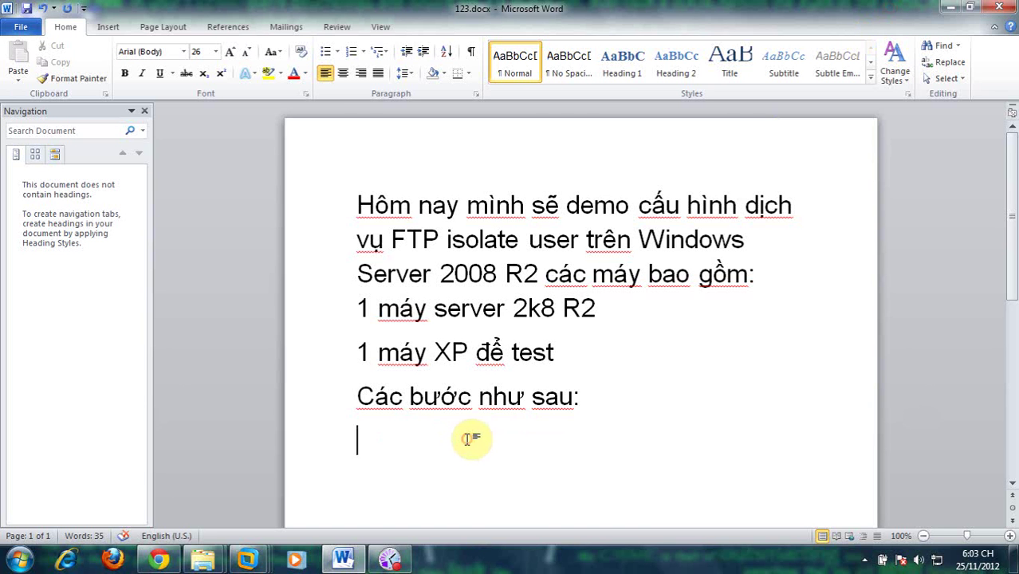
{"action": "type", "text": "- "}
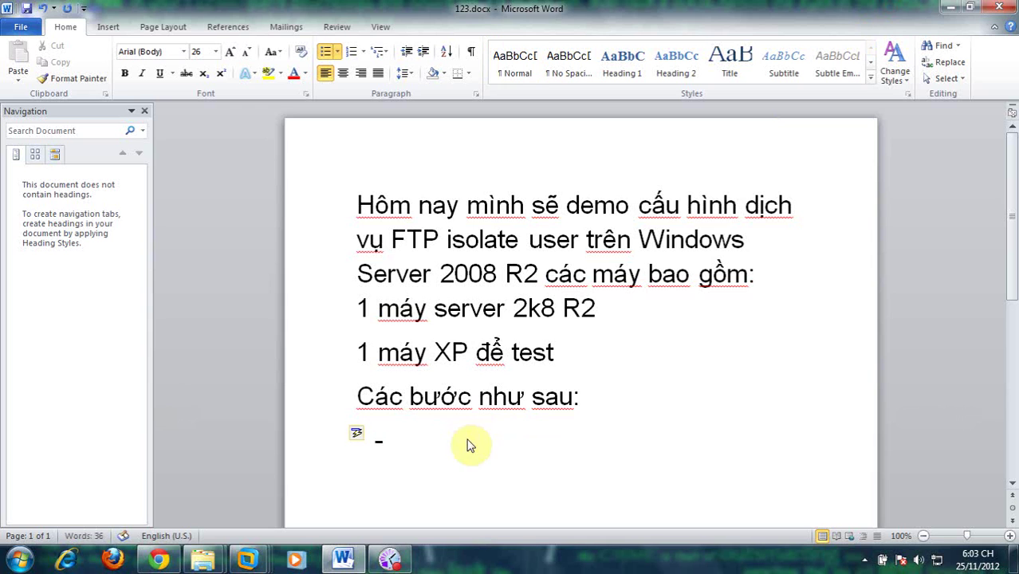
{"action": "type", "text": "Cài dịch vụ FTP trong IIS"}
{"action": "key", "text": "Return"}
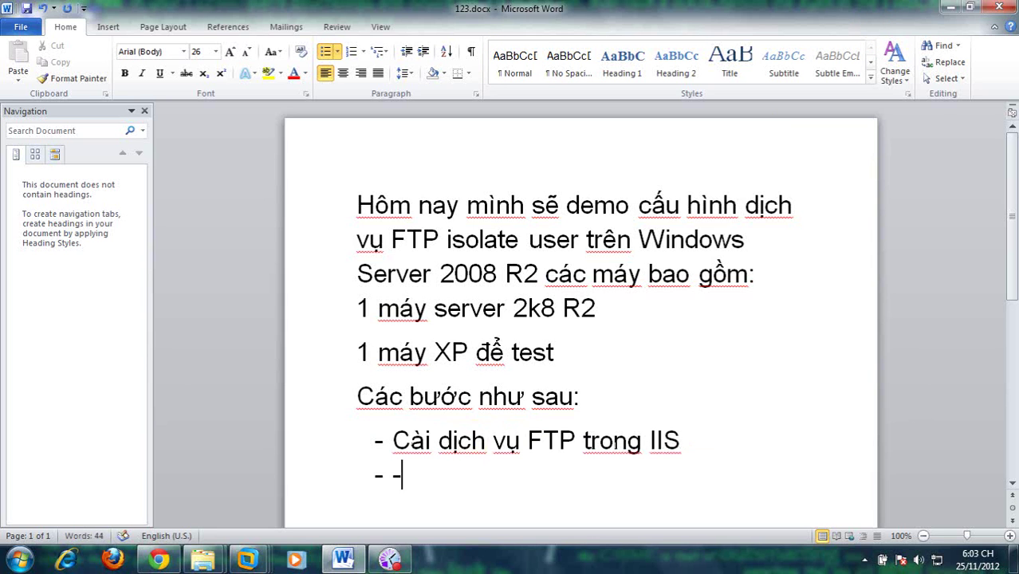
{"action": "left_click", "coordinate": [248, 562]}
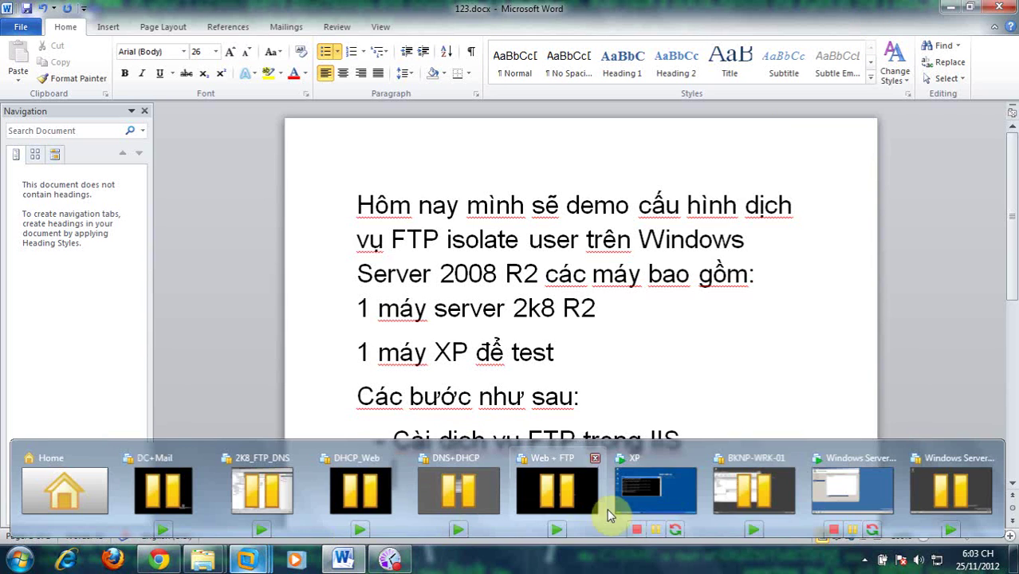
{"action": "left_click", "coordinate": [848, 495]}
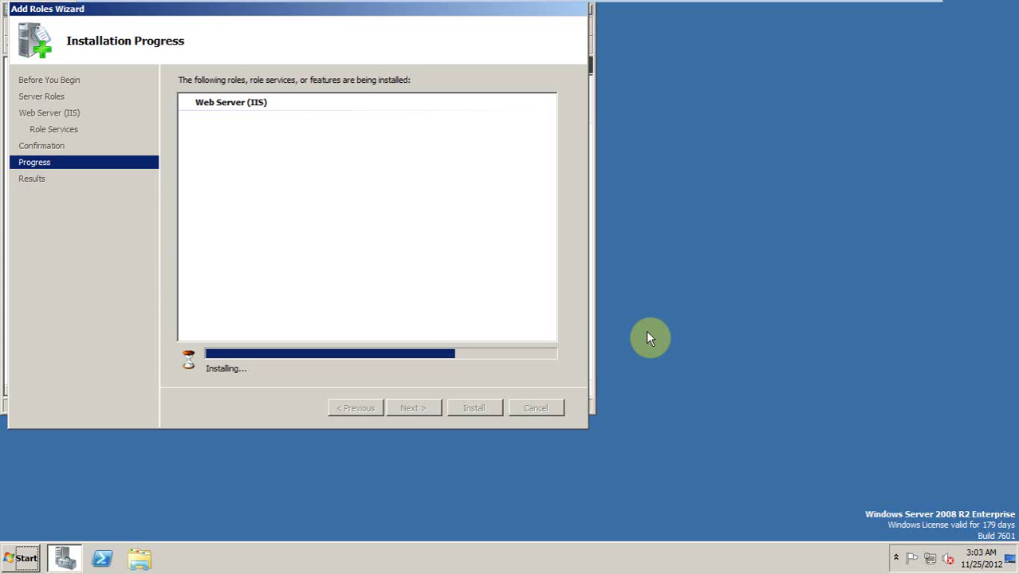
Step: Wait for the IIS install to finish, close the wizard, and open the Web Server (IIS) role page
{"action": "right_click", "coordinate": [680, 199]}
{"action": "left_click", "coordinate": [727, 232]}
{"action": "right_click", "coordinate": [682, 183]}
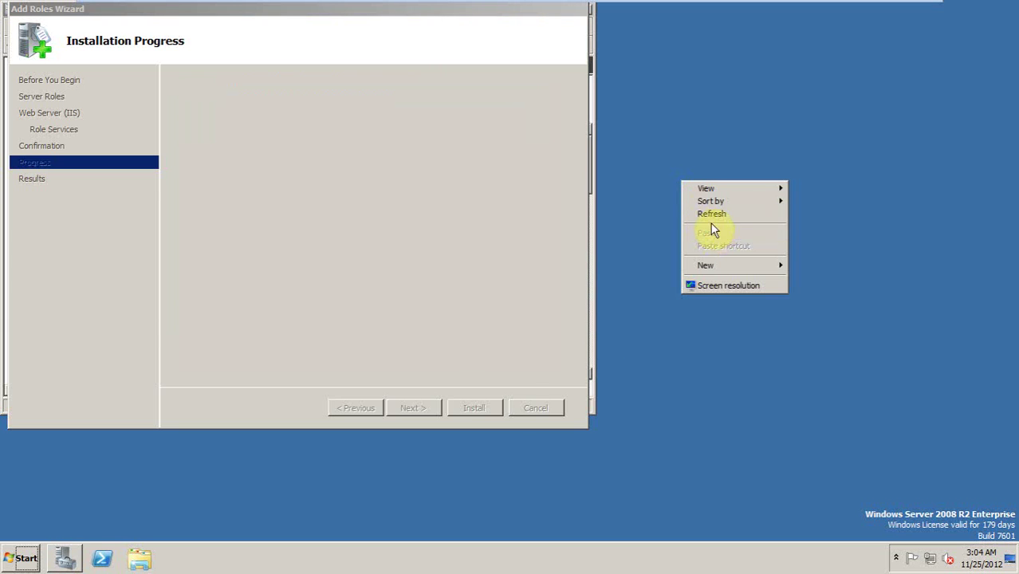
{"action": "left_click", "coordinate": [711, 213]}
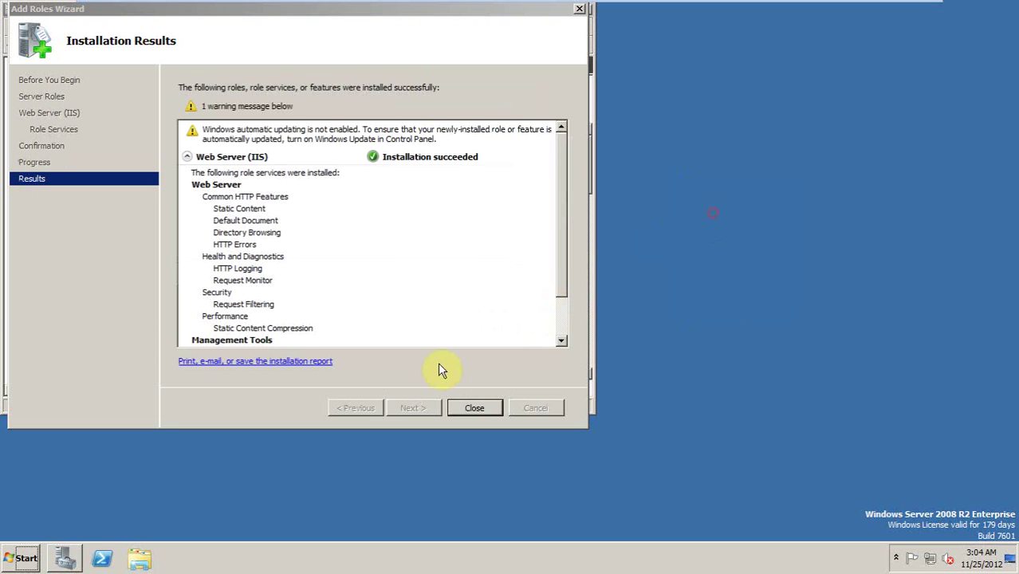
{"action": "left_click", "coordinate": [474, 408]}
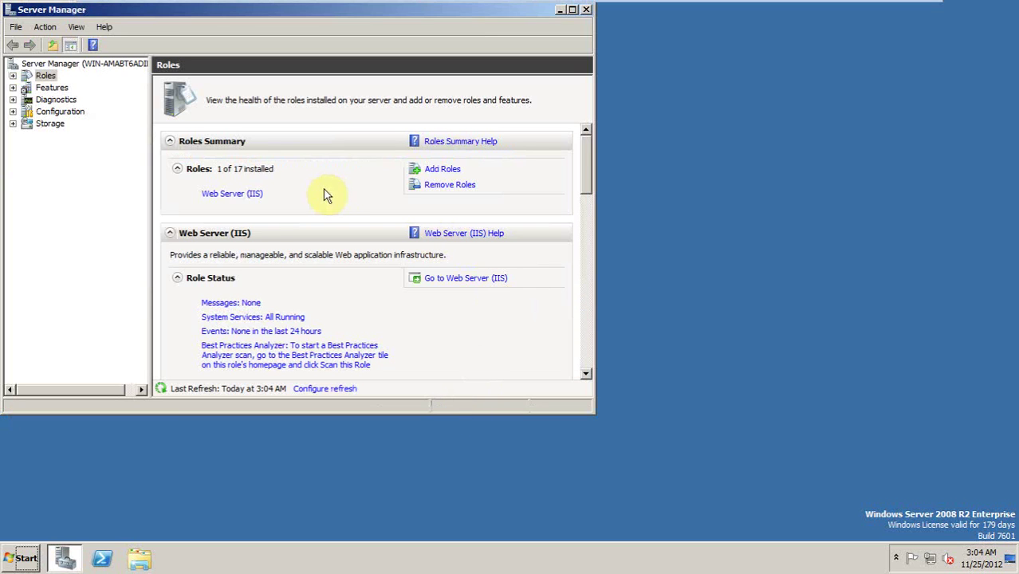
{"action": "mouse_move", "coordinate": [478, 6]}
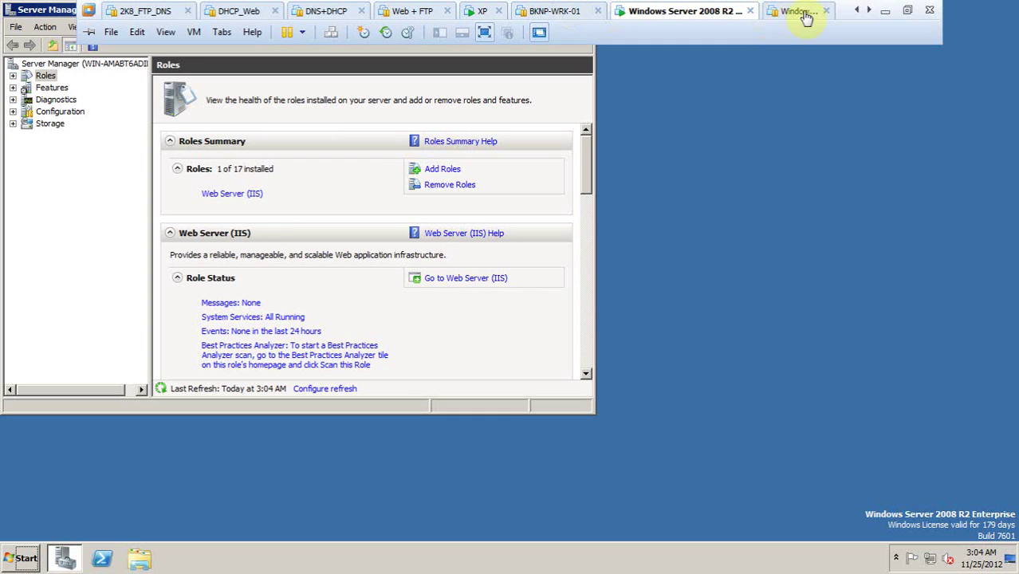
{"action": "left_click", "coordinate": [226, 194]}
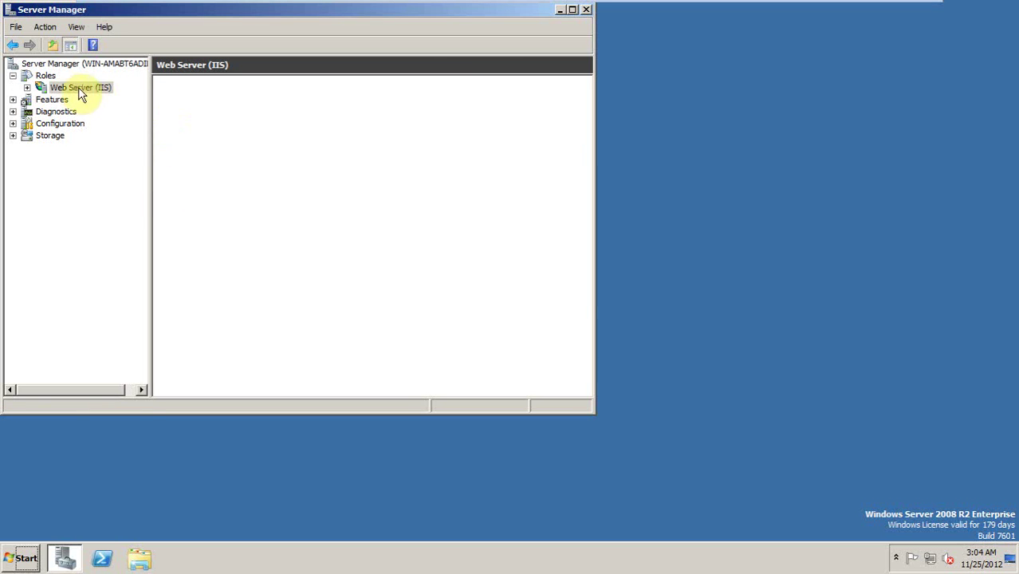
Step: Open IIS Manager and stop the Default Web Site
{"action": "left_click", "coordinate": [27, 87]}
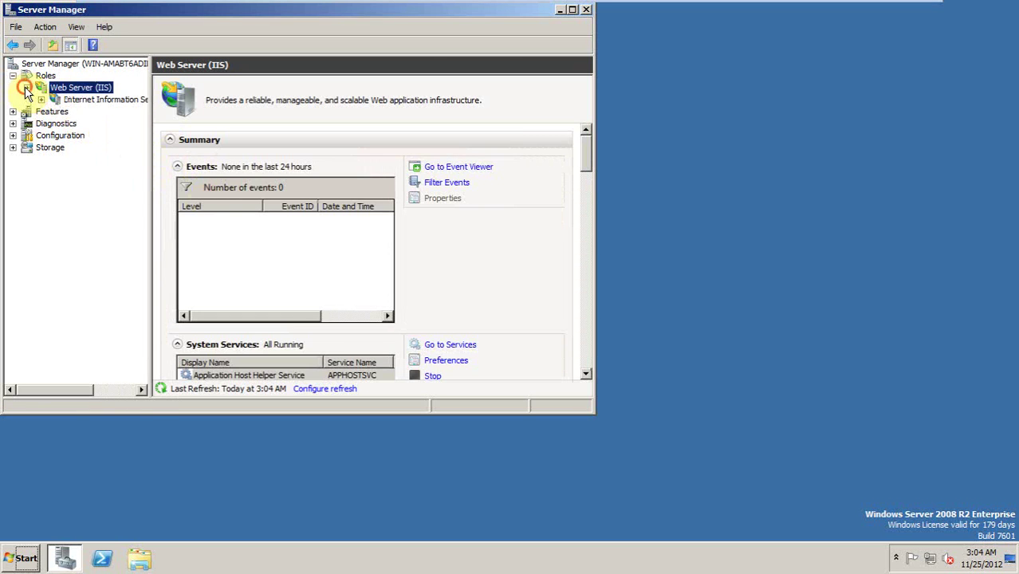
{"action": "left_click", "coordinate": [68, 99]}
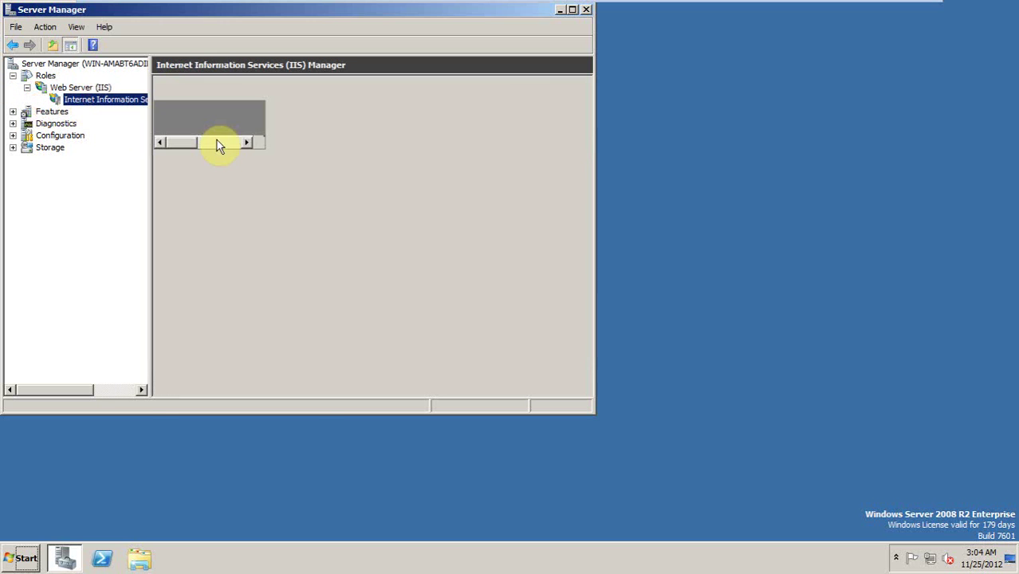
{"action": "left_click", "coordinate": [165, 153]}
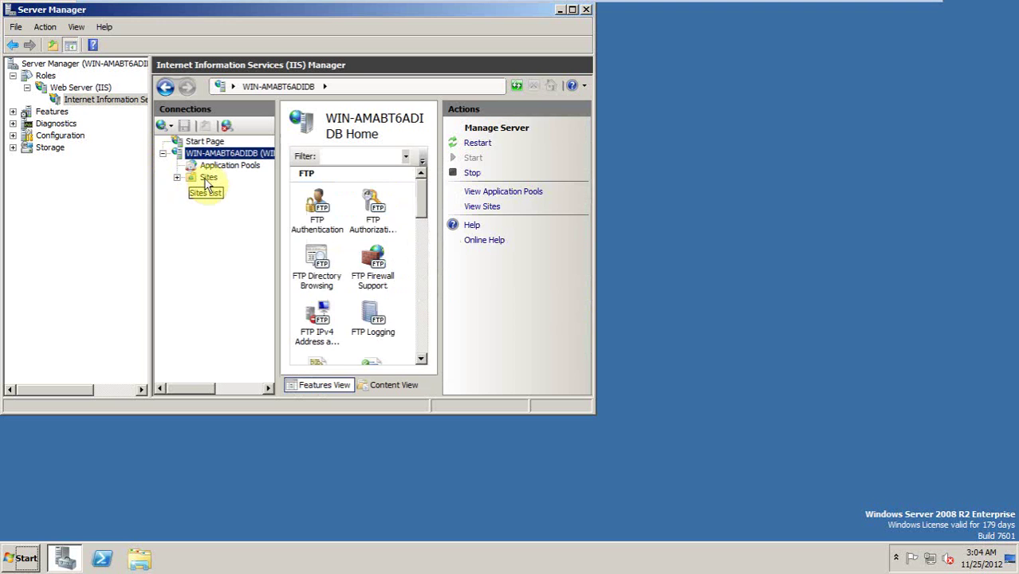
{"action": "left_click", "coordinate": [208, 178]}
{"action": "left_click", "coordinate": [177, 177]}
{"action": "left_click", "coordinate": [220, 190]}
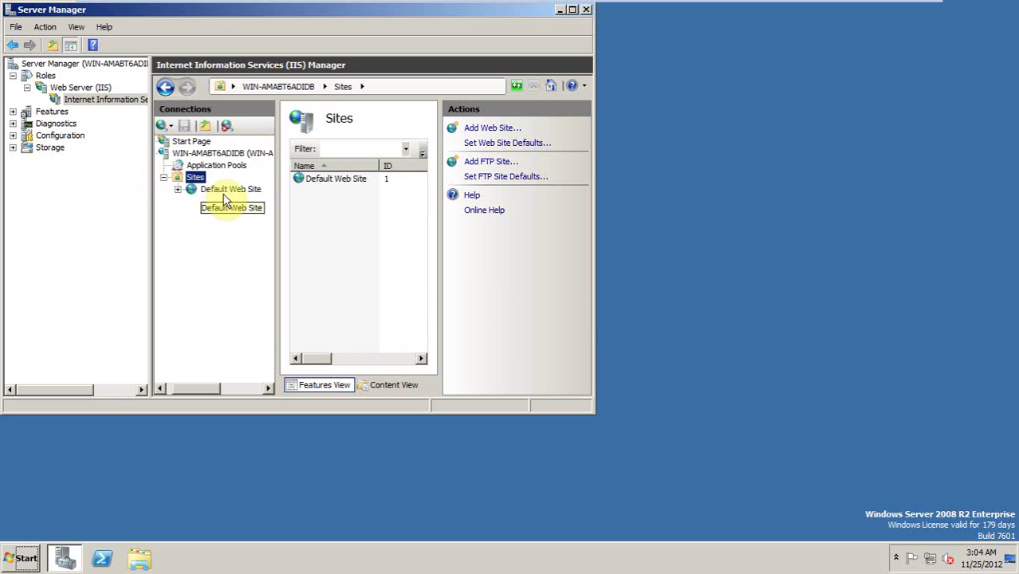
{"action": "left_click", "coordinate": [473, 292]}
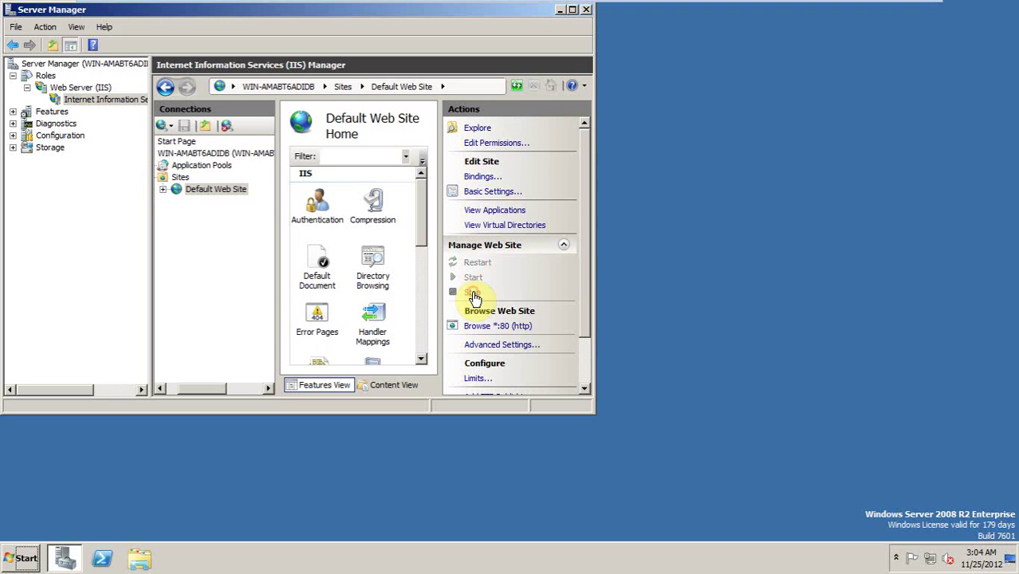
Step: Start a new FTP site named 'FTP Server' from the Sites list
{"action": "right_click", "coordinate": [178, 178]}
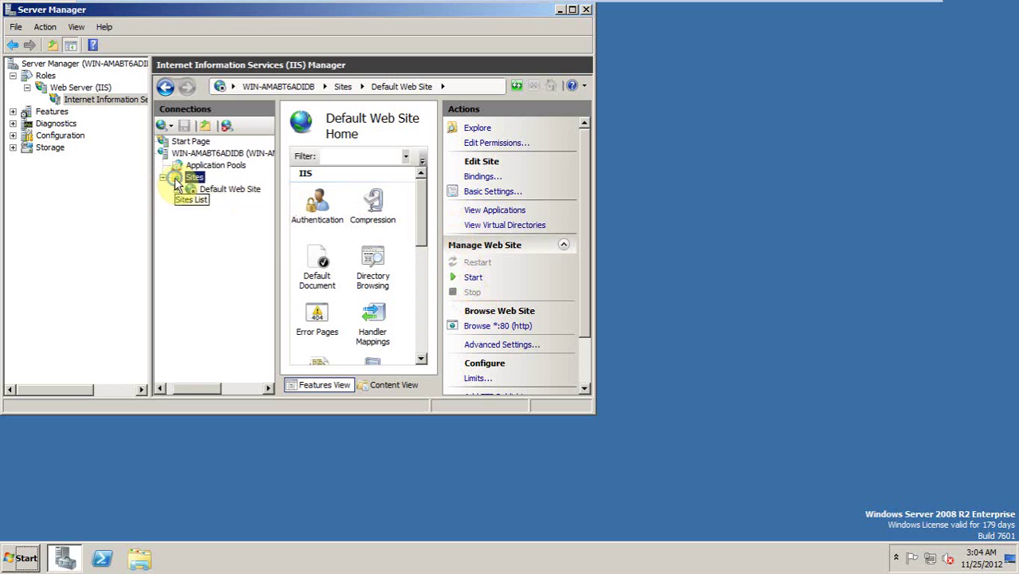
{"action": "left_click", "coordinate": [223, 231]}
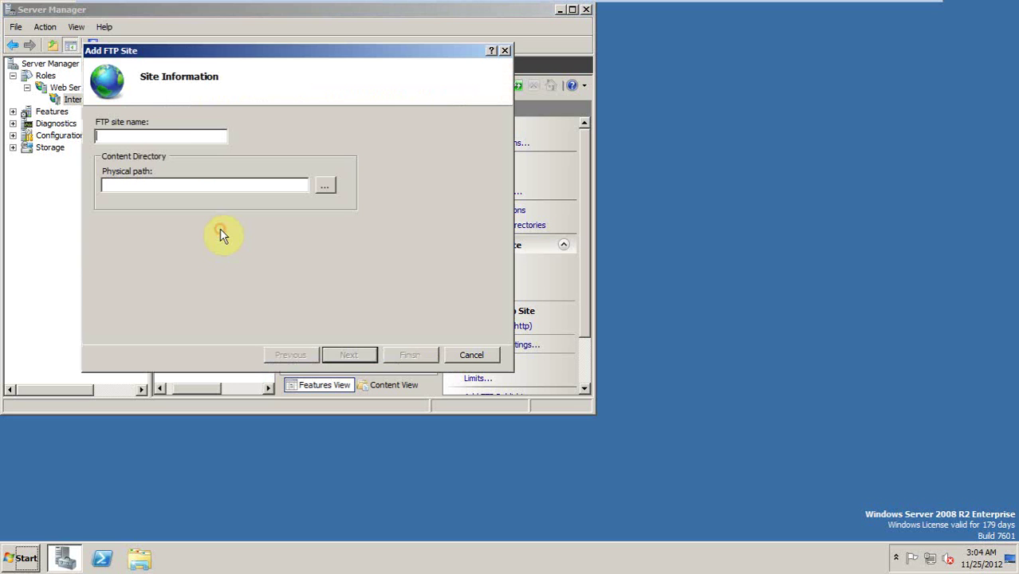
{"action": "left_click", "coordinate": [161, 139]}
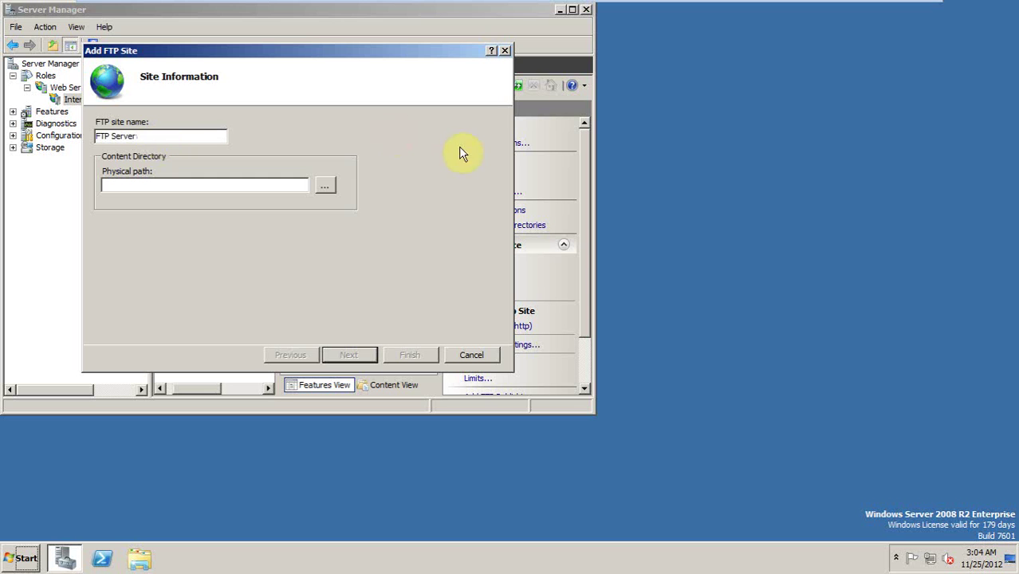
{"action": "left_click", "coordinate": [139, 562]}
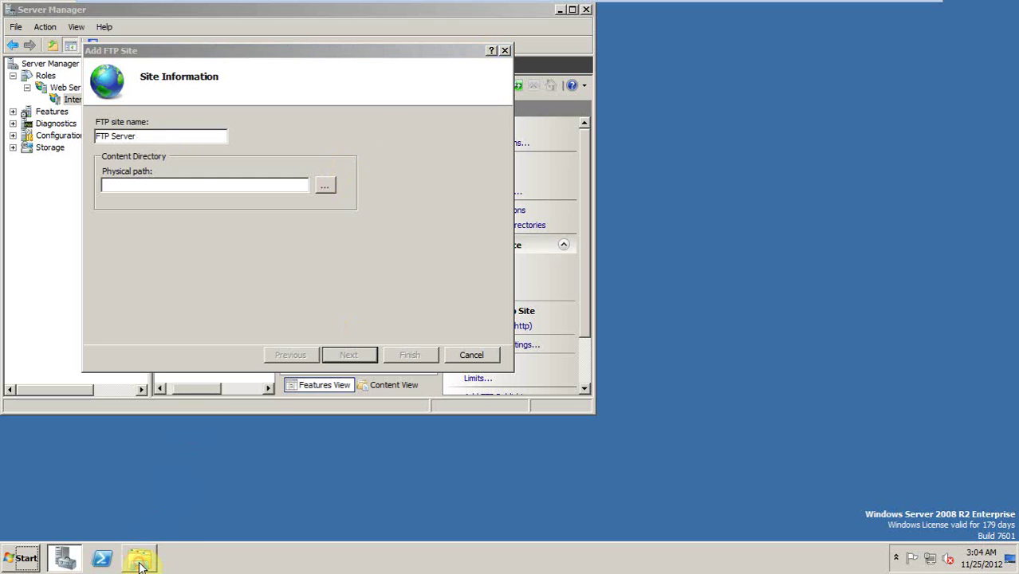
Step: Create an ftproot folder on the C: drive
{"action": "left_click", "coordinate": [249, 293]}
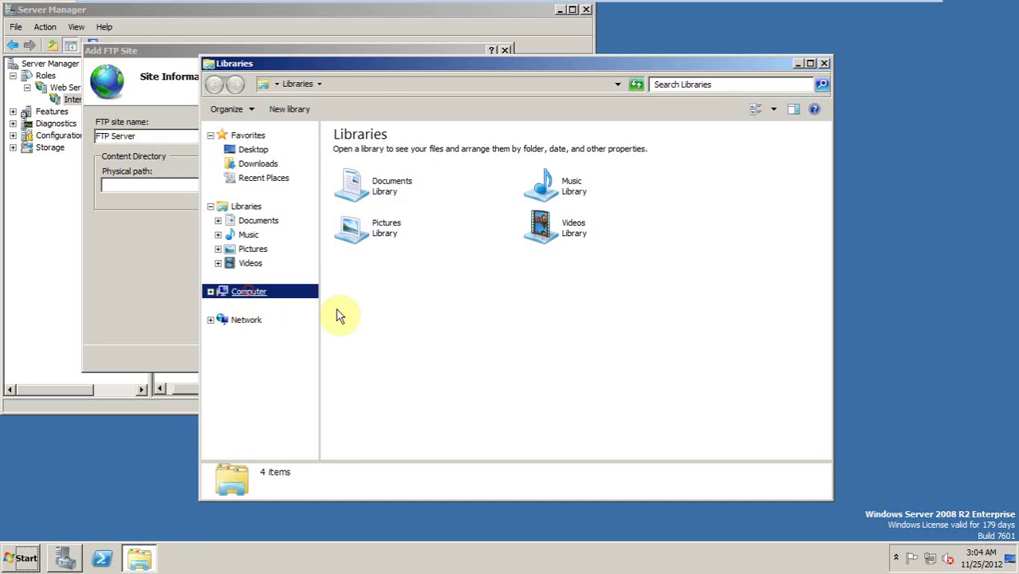
{"action": "double_click", "coordinate": [415, 162]}
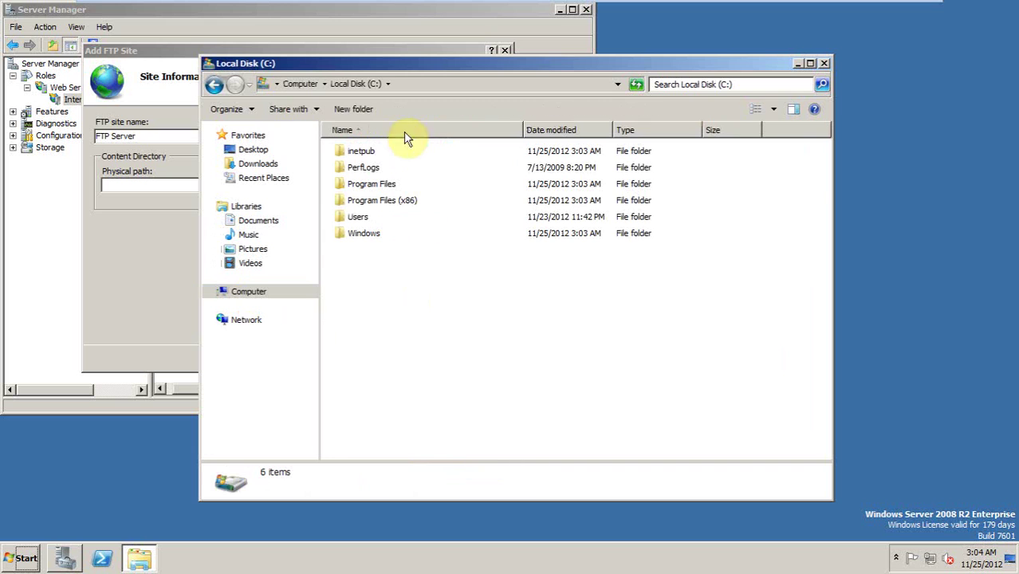
{"action": "left_click", "coordinate": [353, 108]}
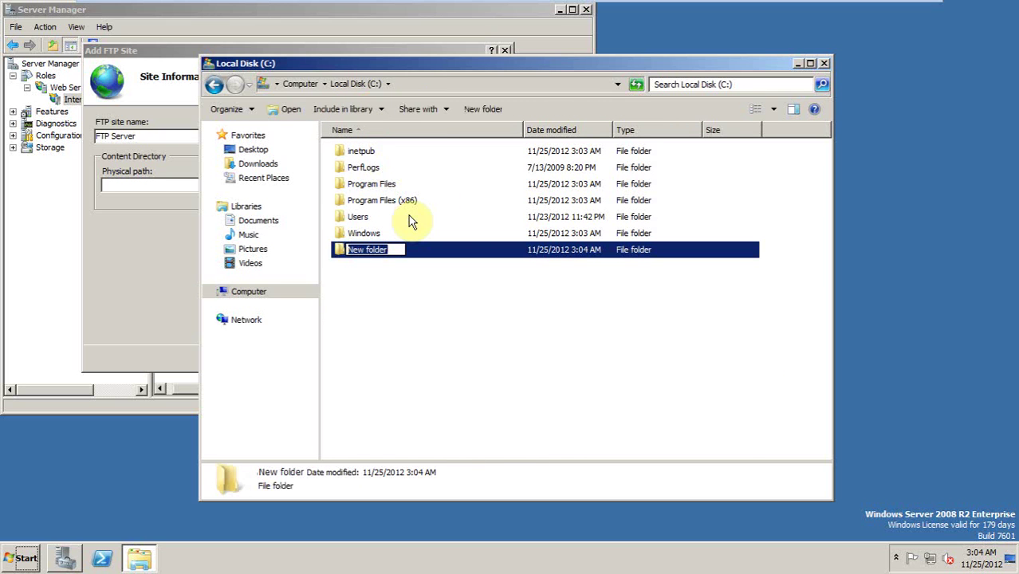
{"action": "type", "text": "ftprco"}
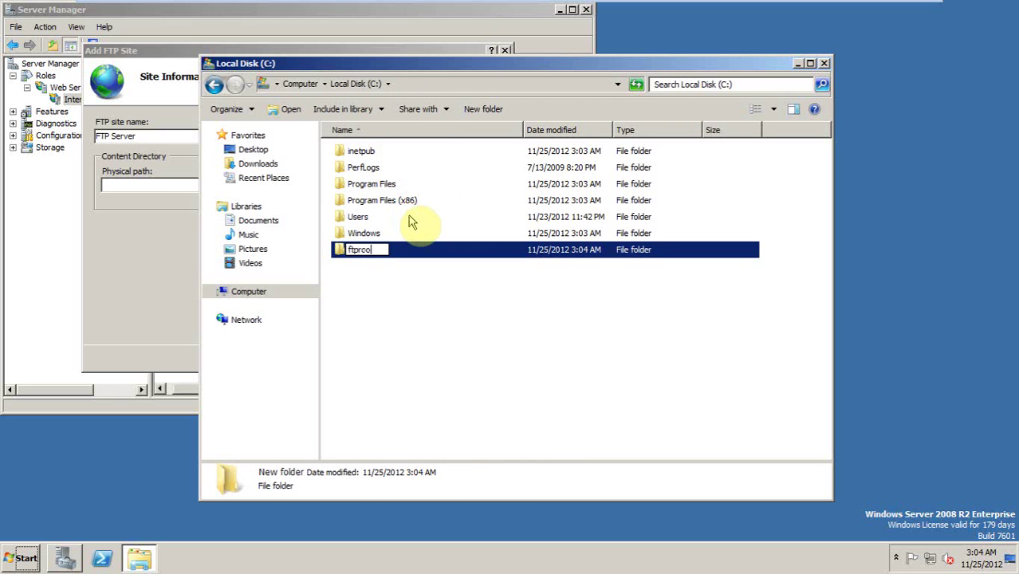
{"action": "key", "text": "Return"}
{"action": "key", "text": "Return"}
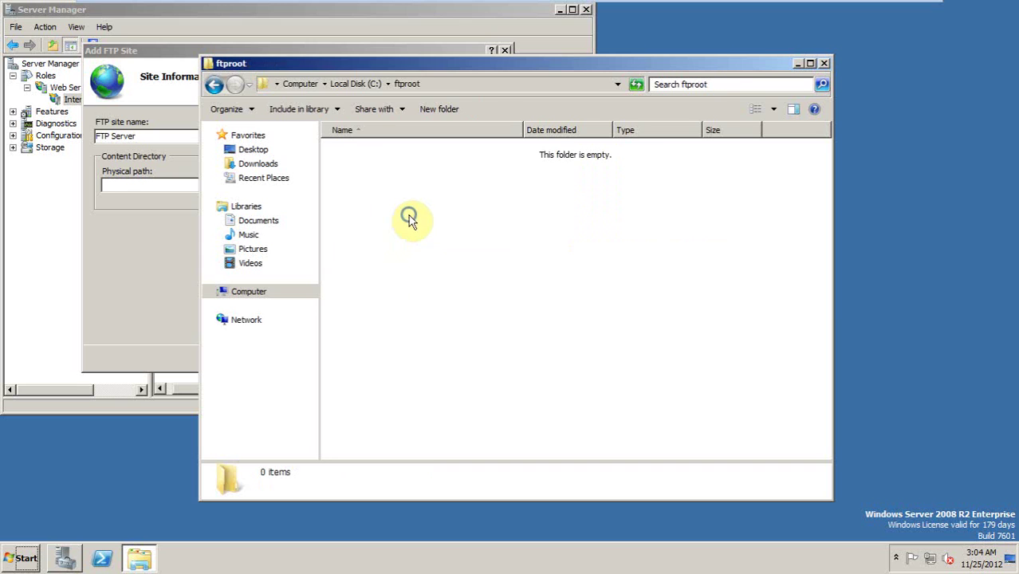
Step: Create ftproot\localuser and a public folder inside localuser
{"action": "right_click", "coordinate": [409, 216]}
{"action": "mouse_move", "coordinate": [456, 363]}
{"action": "left_click", "coordinate": [576, 365]}
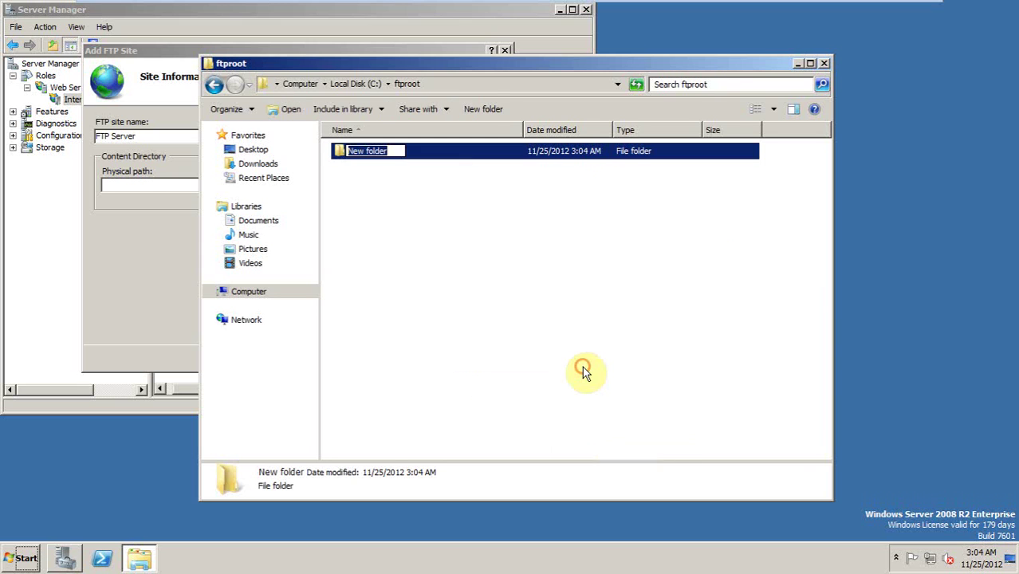
{"action": "type", "text": "f"}
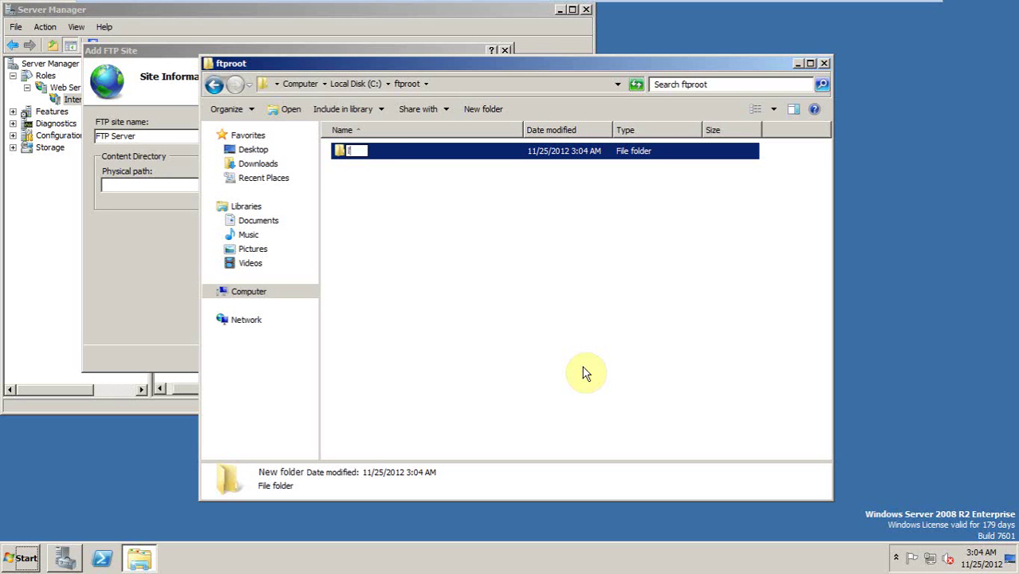
{"action": "type", "text": "ocaluser"}
{"action": "key", "text": "Return"}
{"action": "key", "text": "Return"}
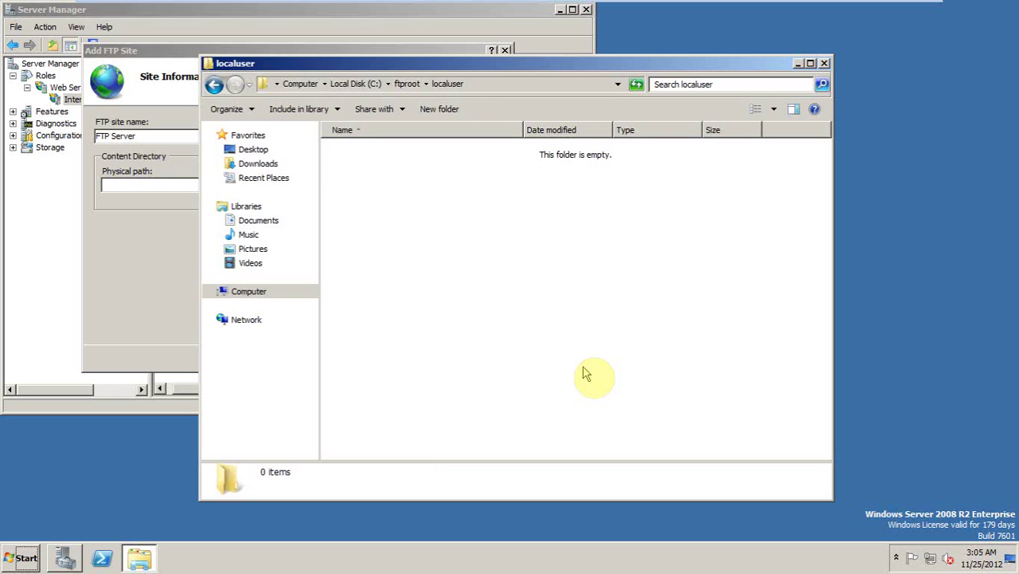
{"action": "right_click", "coordinate": [336, 221]}
{"action": "mouse_move", "coordinate": [402, 370]}
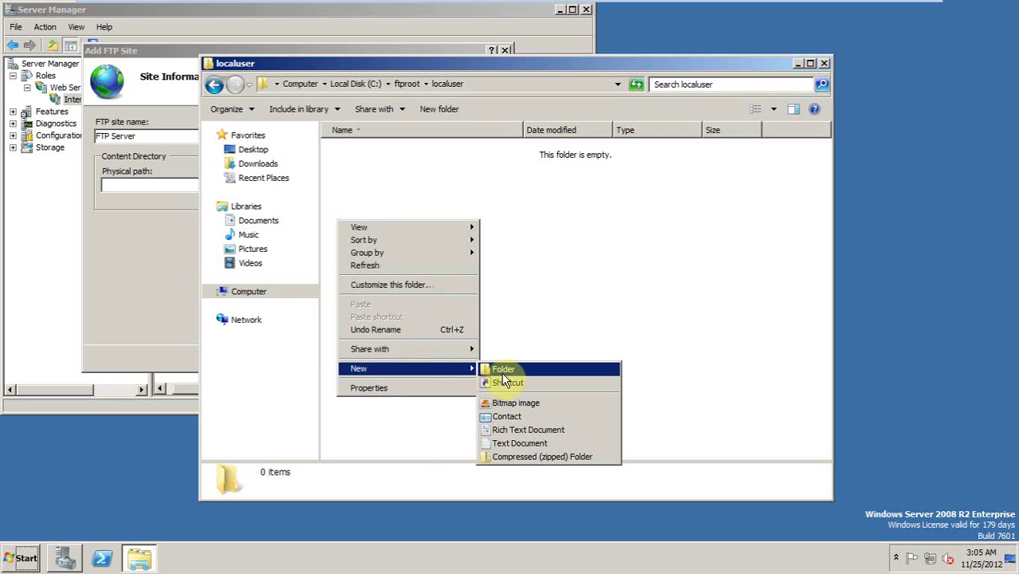
{"action": "left_click", "coordinate": [500, 368]}
{"action": "type", "text": "public"}
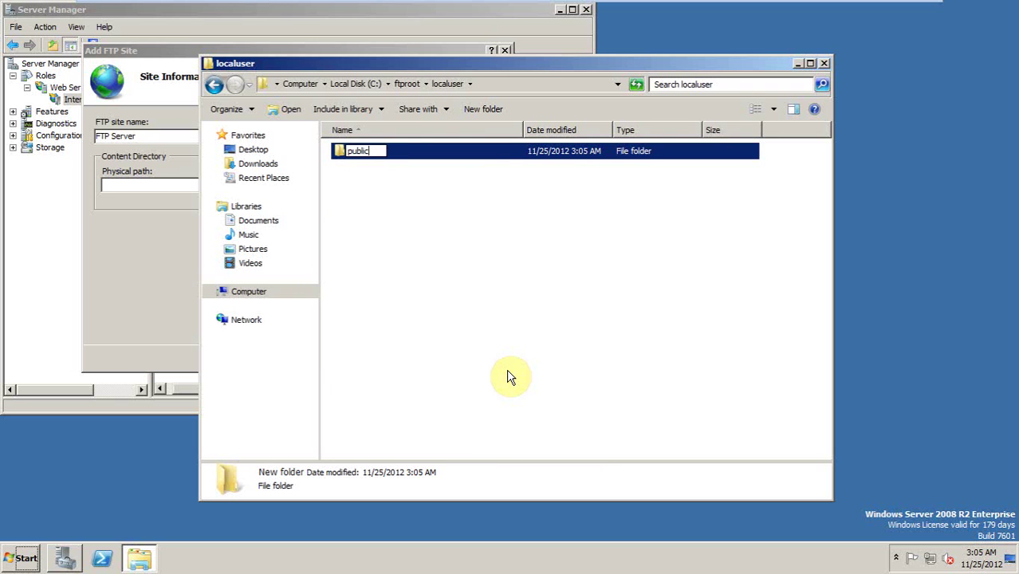
{"action": "key", "text": "Return"}
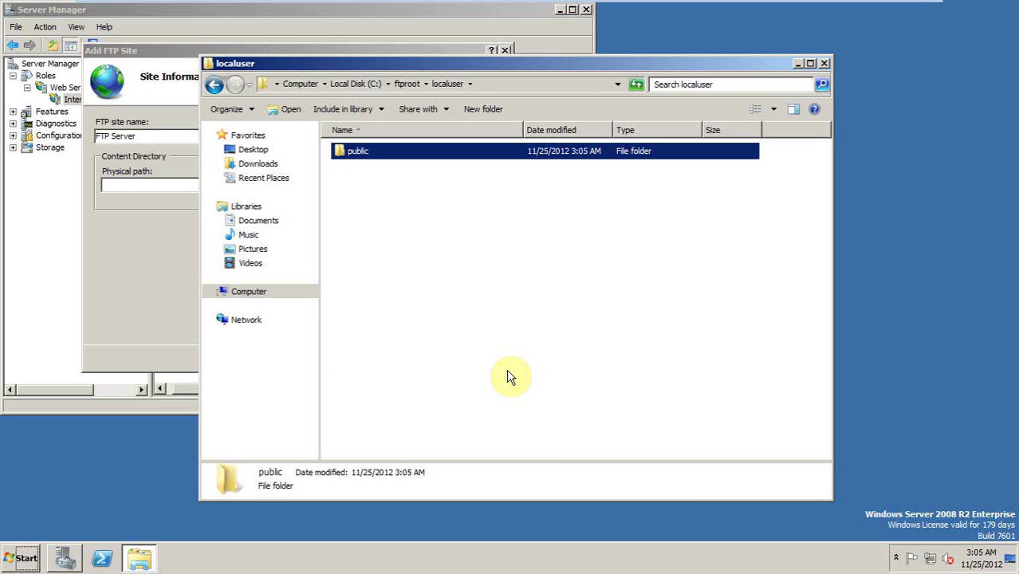
{"action": "key", "text": "Return"}
Step: Create a Rich Text Document named 'anonymous' in the public folder
{"action": "right_click", "coordinate": [421, 273]}
{"action": "left_click", "coordinate": [484, 418]}
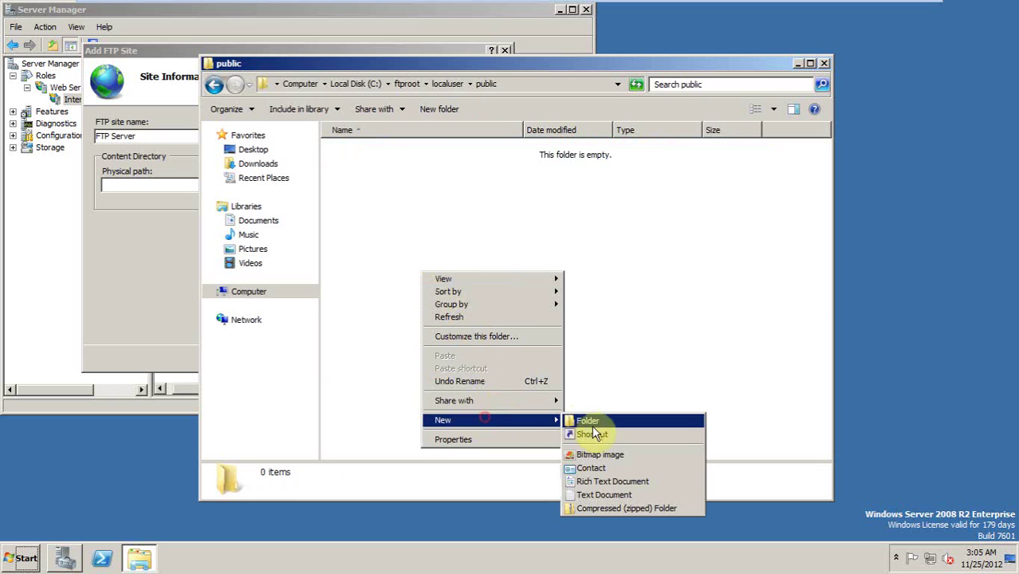
{"action": "left_click", "coordinate": [590, 482]}
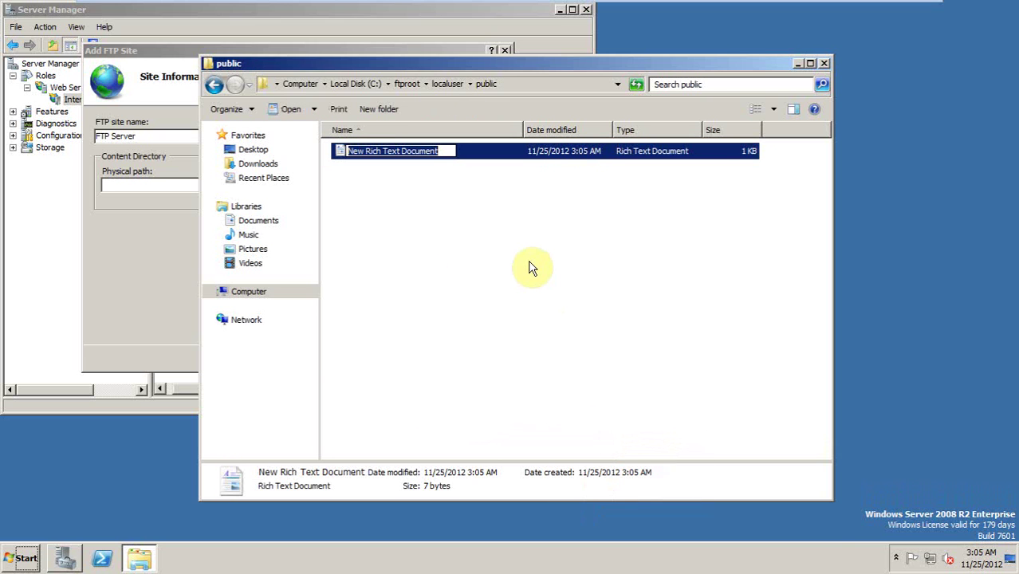
{"action": "type", "text": "anono"}
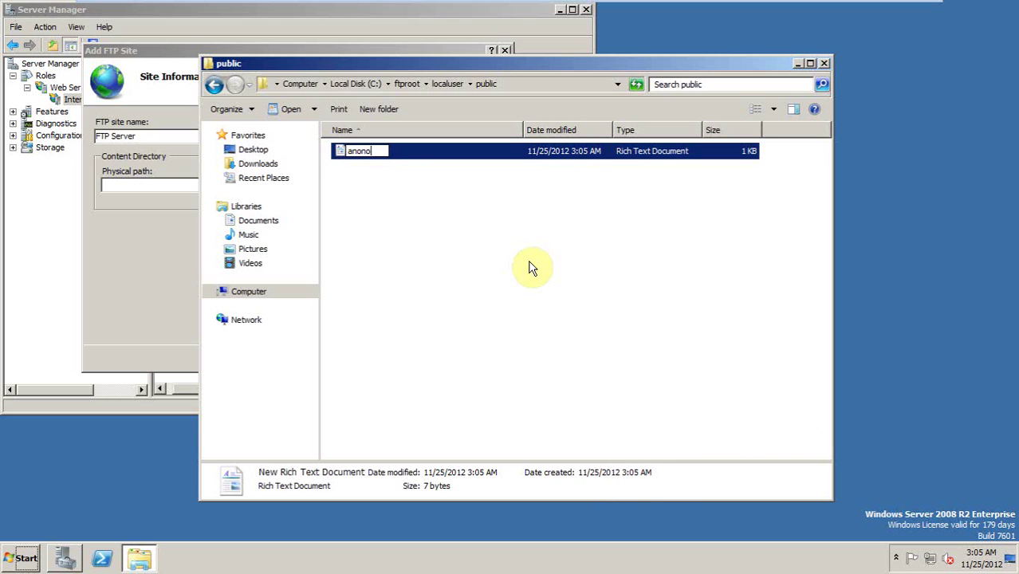
{"action": "key", "text": "BackSpace"}
{"action": "type", "text": "ymous"}
{"action": "key", "text": "Return"}
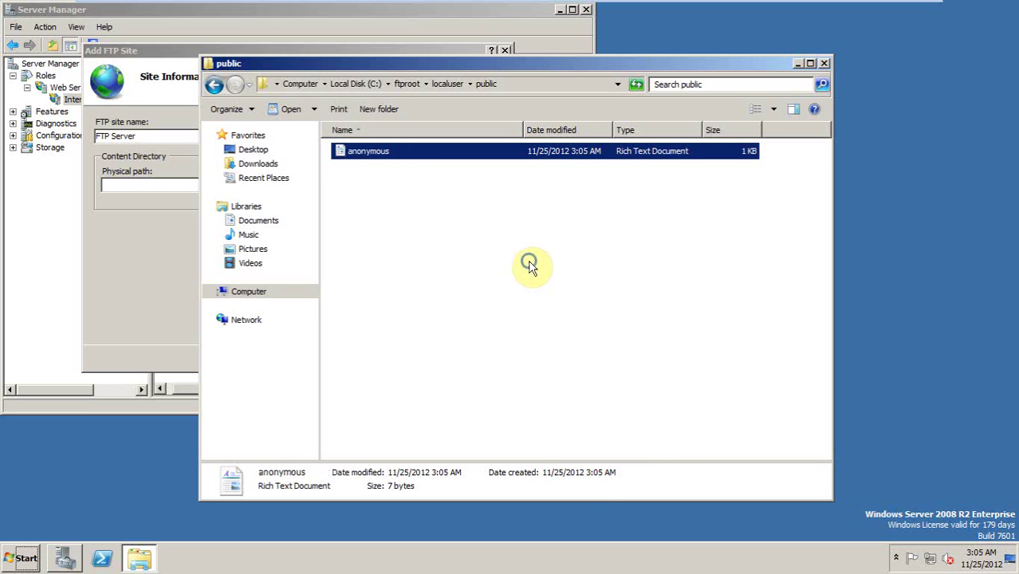
{"action": "right_click", "coordinate": [530, 269]}
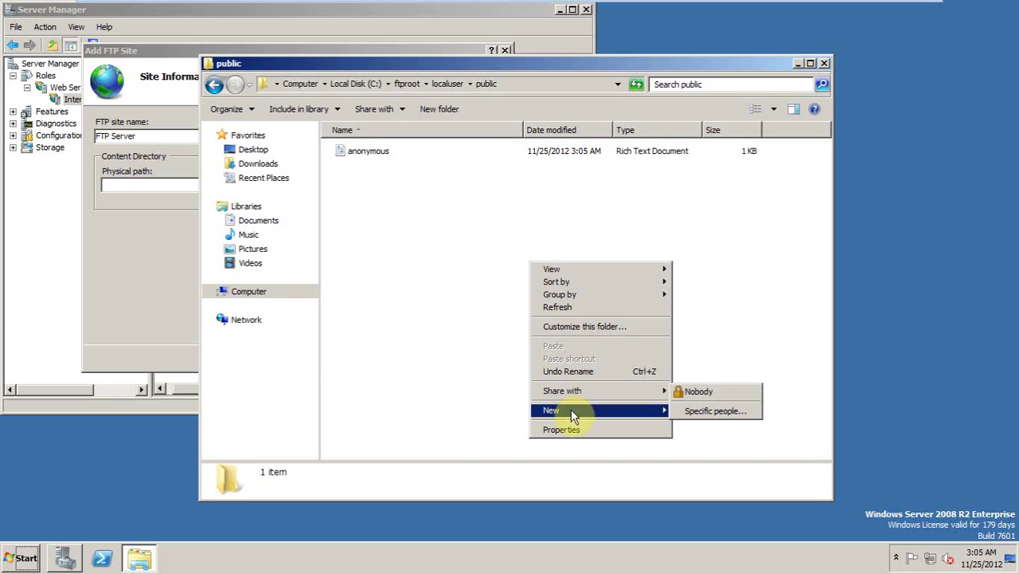
{"action": "mouse_move", "coordinate": [573, 416]}
{"action": "left_click", "coordinate": [411, 267]}
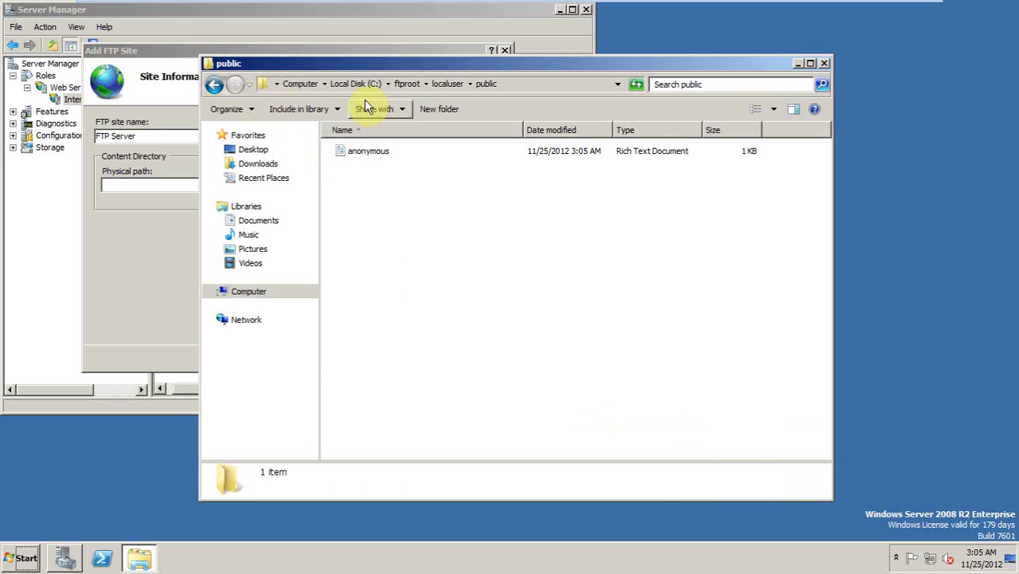
{"action": "left_click", "coordinate": [448, 84]}
Step: Create an ftpuser folder in localuser containing a text document named 'ftpuser'
{"action": "right_click", "coordinate": [422, 255]}
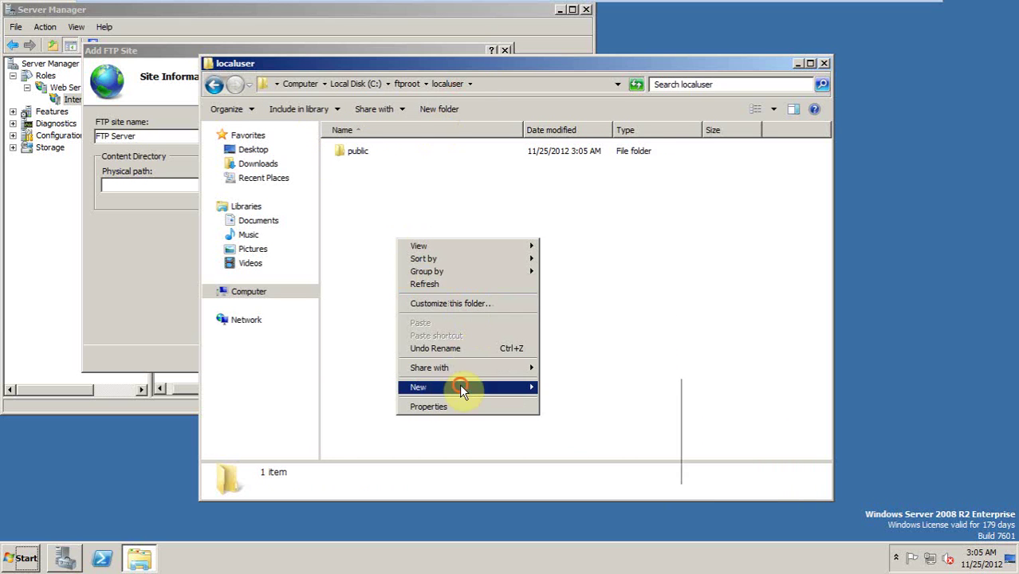
{"action": "mouse_move", "coordinate": [466, 388]}
{"action": "left_click", "coordinate": [564, 386]}
{"action": "type", "text": "ftp"}
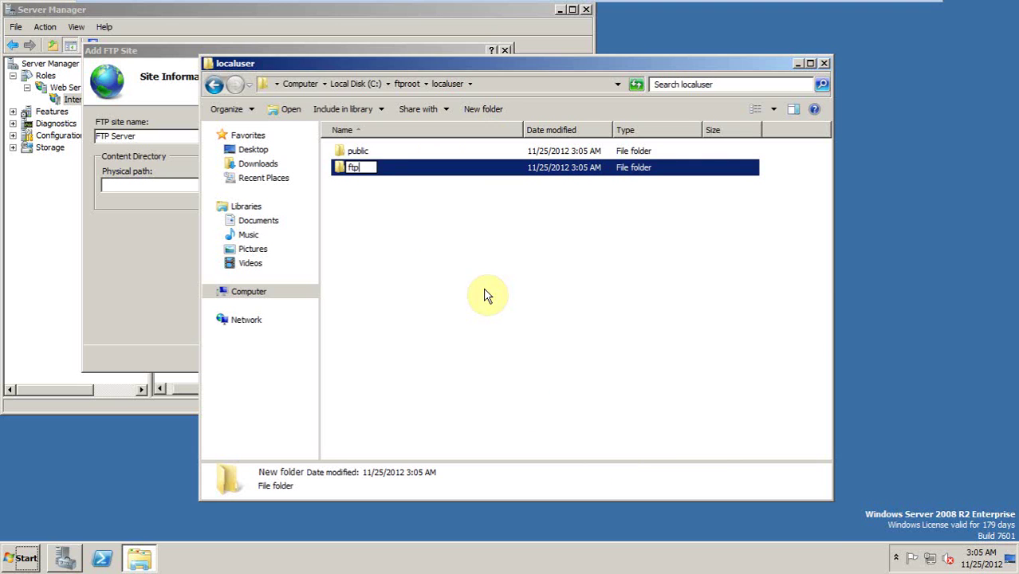
{"action": "type", "text": "user"}
{"action": "key", "text": "Return"}
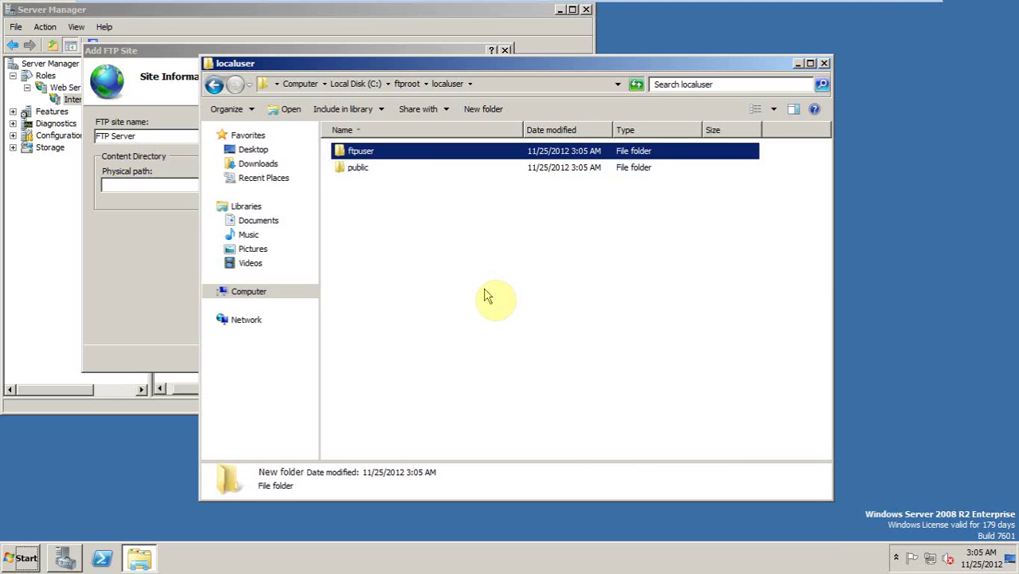
{"action": "key", "text": "Return"}
{"action": "right_click", "coordinate": [433, 239]}
{"action": "left_click", "coordinate": [476, 387]}
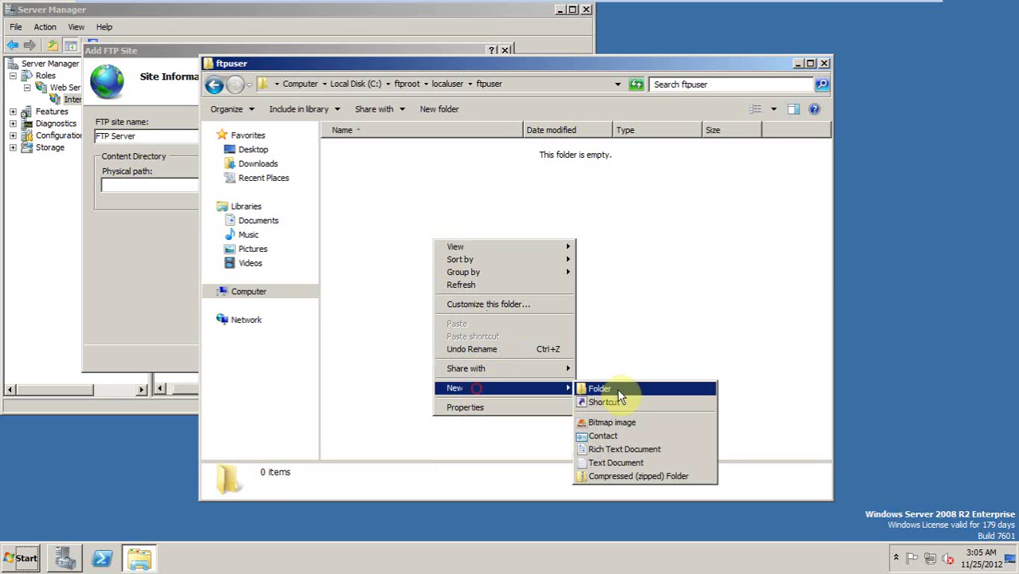
{"action": "left_click", "coordinate": [607, 462]}
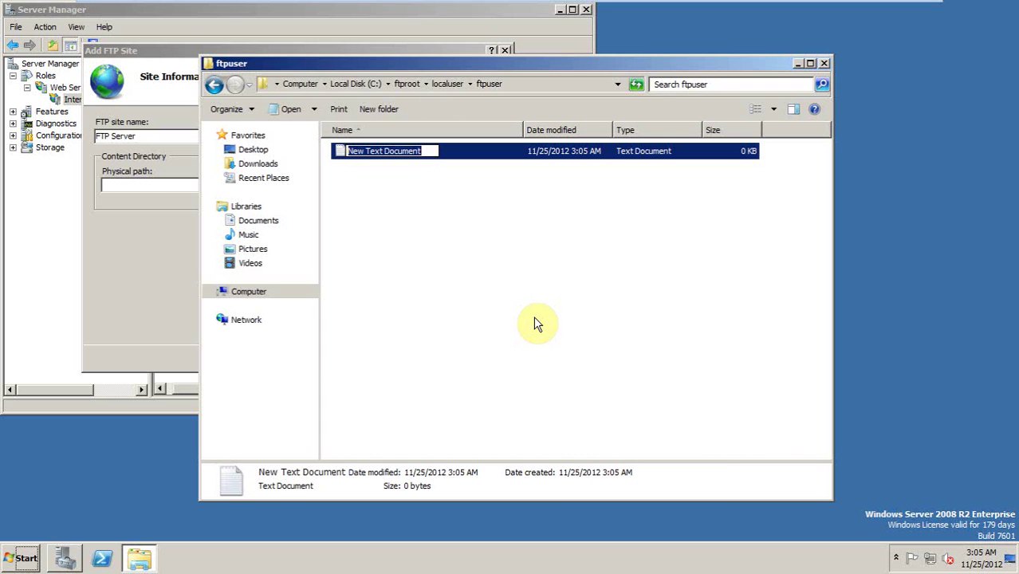
{"action": "type", "text": "f"}
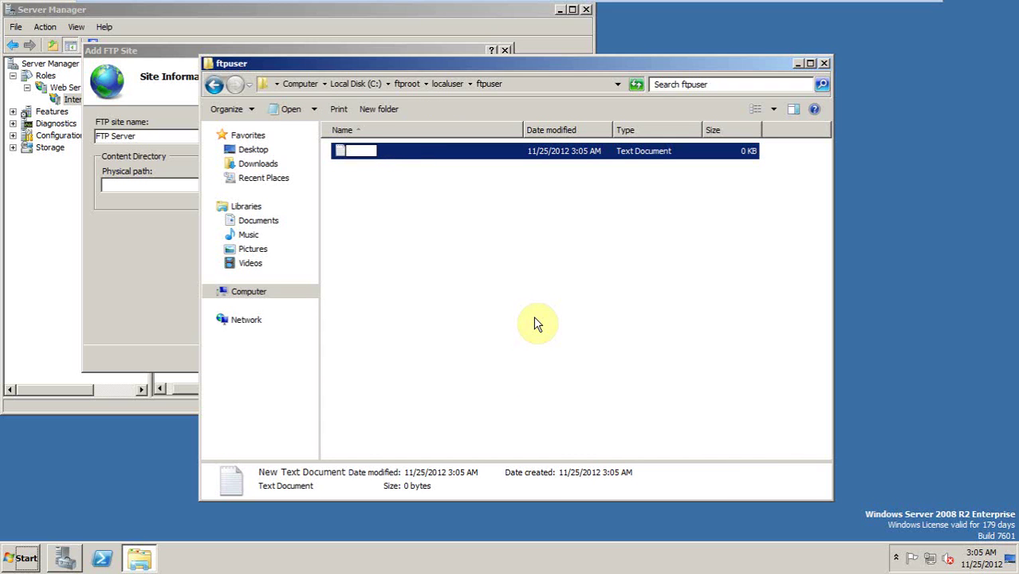
{"action": "type", "text": "tpuser"}
{"action": "key", "text": "Return"}
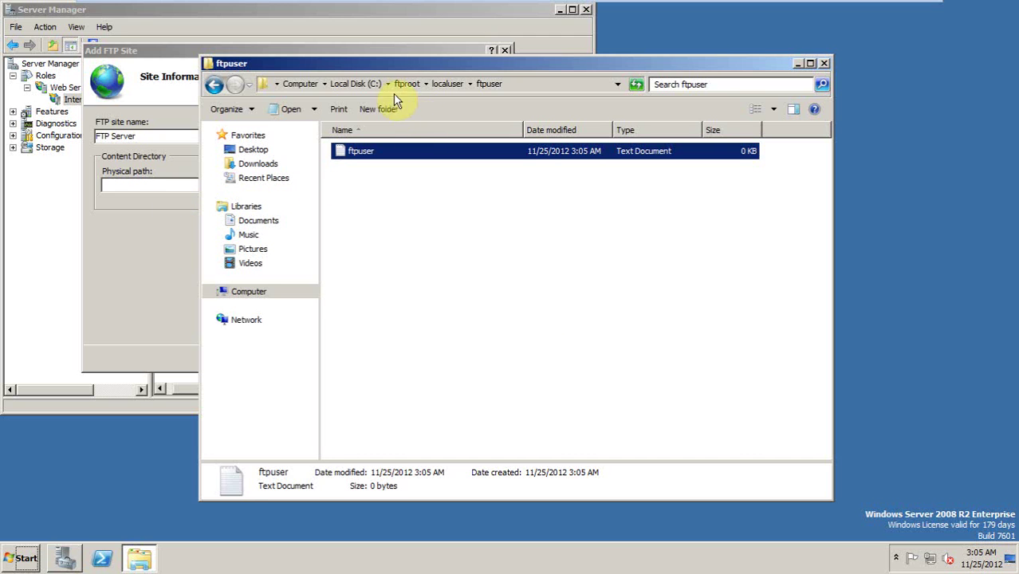
{"action": "left_click", "coordinate": [363, 87]}
Step: Set the FTP site's physical path to C:\ftproot
{"action": "left_click", "coordinate": [175, 236]}
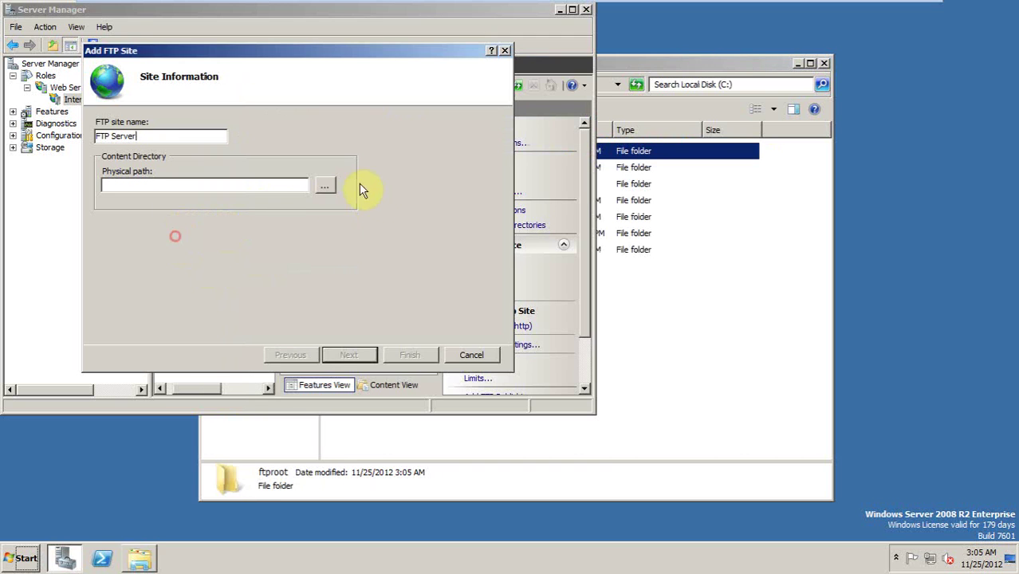
{"action": "left_click", "coordinate": [324, 186]}
{"action": "left_click", "coordinate": [417, 292]}
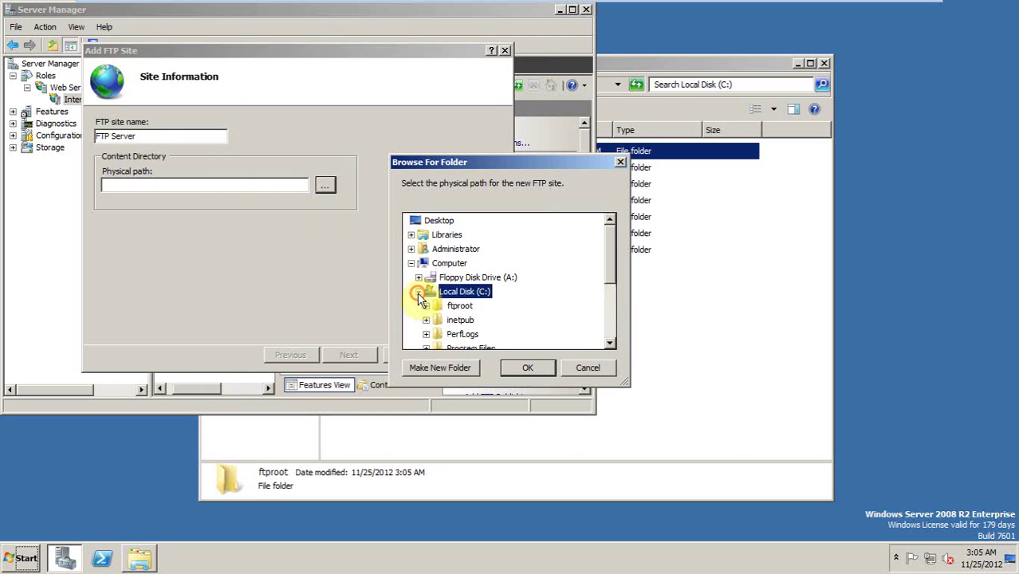
{"action": "left_click", "coordinate": [459, 305]}
{"action": "left_click", "coordinate": [527, 367]}
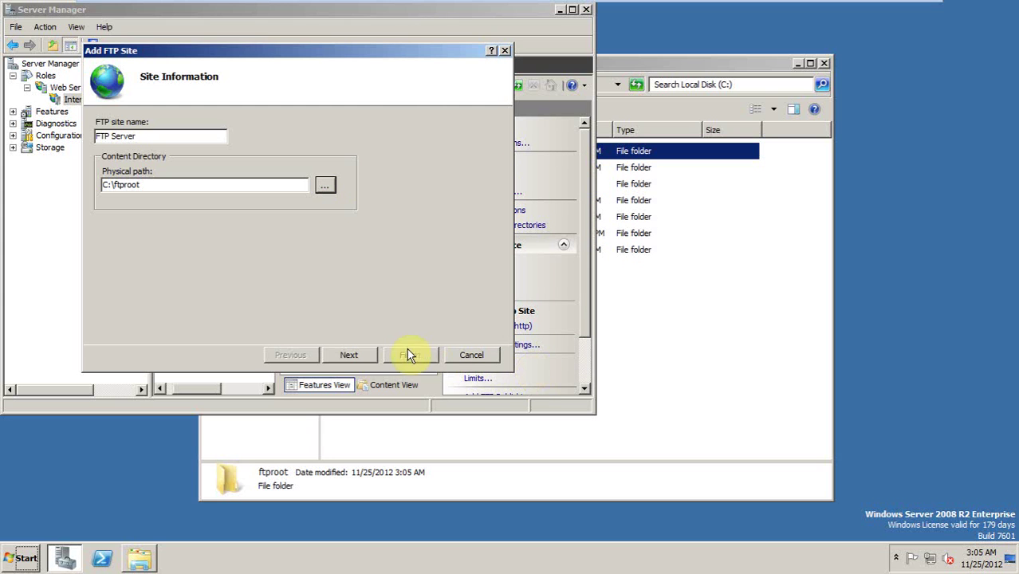
{"action": "left_click", "coordinate": [363, 360]}
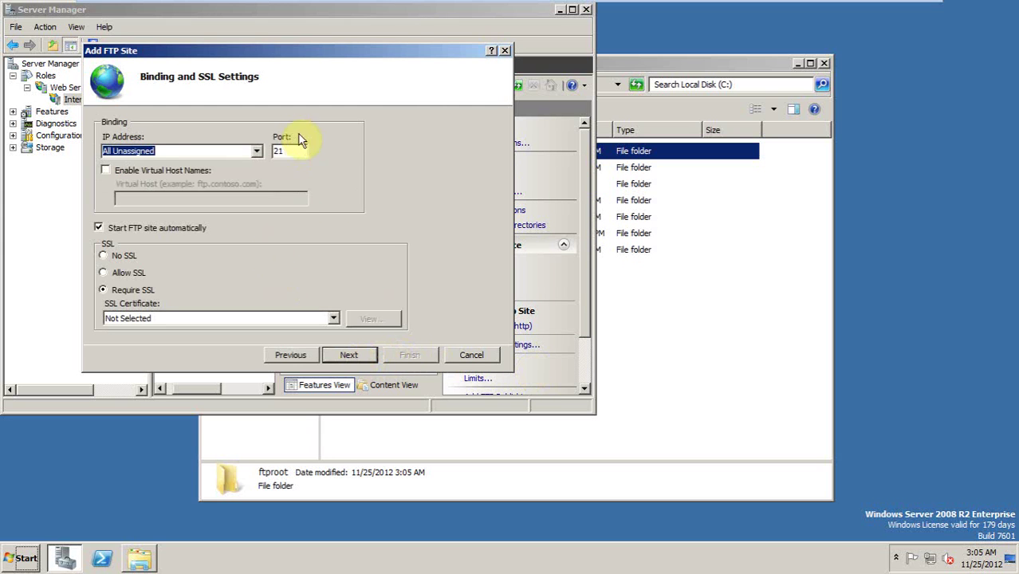
Step: Bind the site to IP 192.168.111.130 with No SSL
{"action": "left_click", "coordinate": [256, 151]}
{"action": "left_click", "coordinate": [208, 174]}
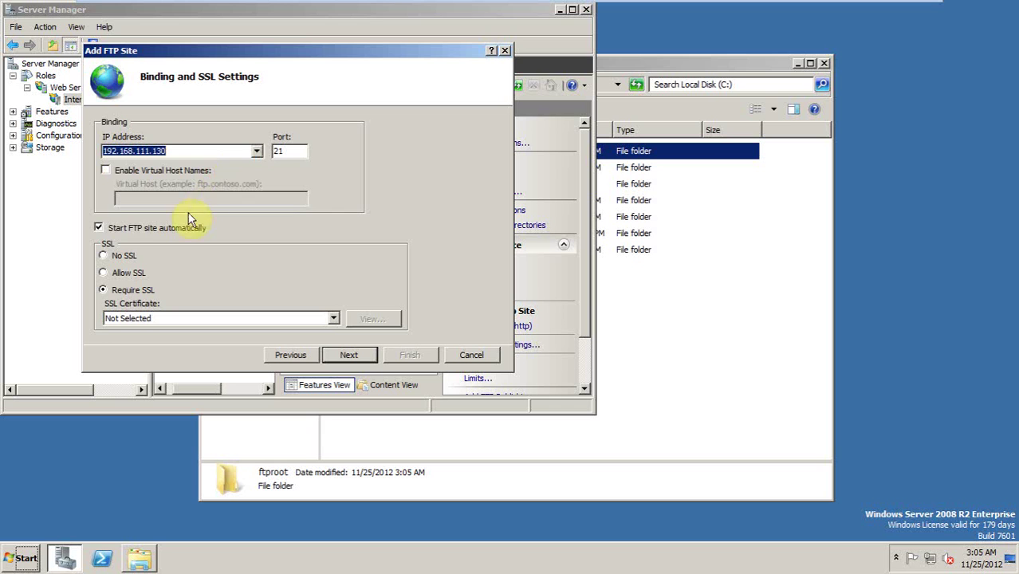
{"action": "left_click", "coordinate": [103, 255]}
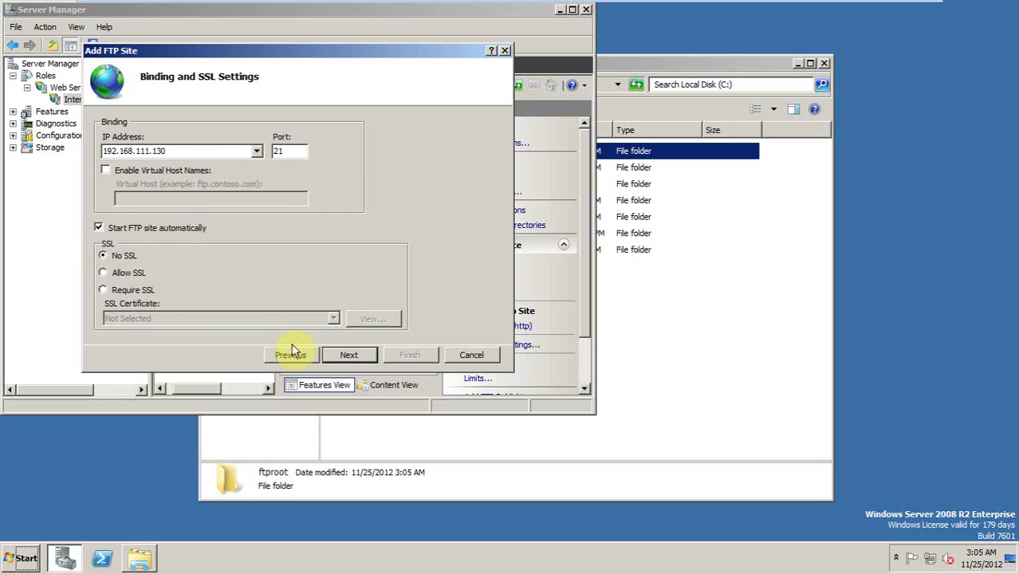
{"action": "left_click", "coordinate": [351, 356]}
Step: Enable Anonymous and Basic authentication, giving All users Read and Write access, and finish
{"action": "left_click", "coordinate": [105, 138]}
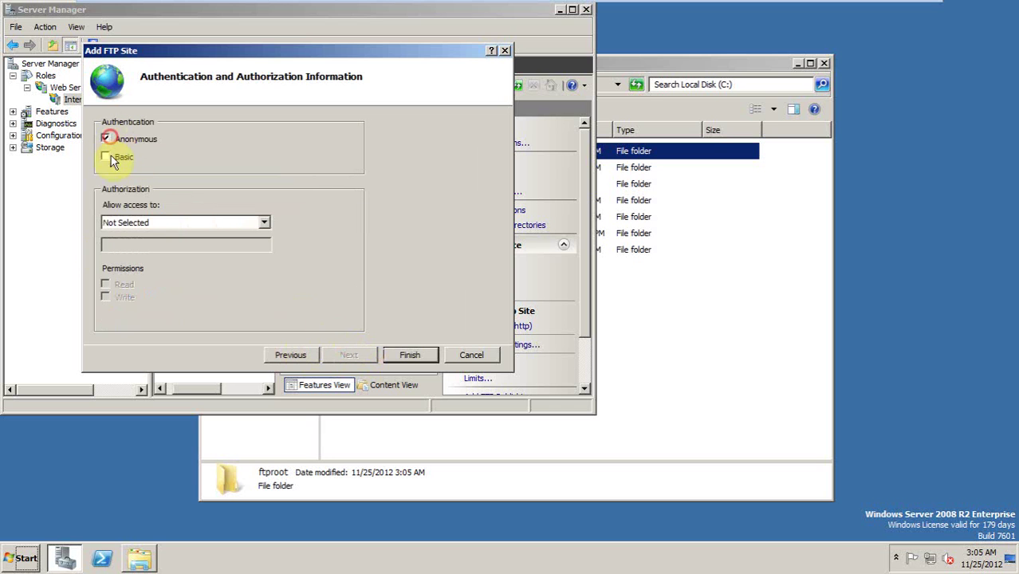
{"action": "left_click", "coordinate": [105, 157]}
{"action": "left_click", "coordinate": [159, 224]}
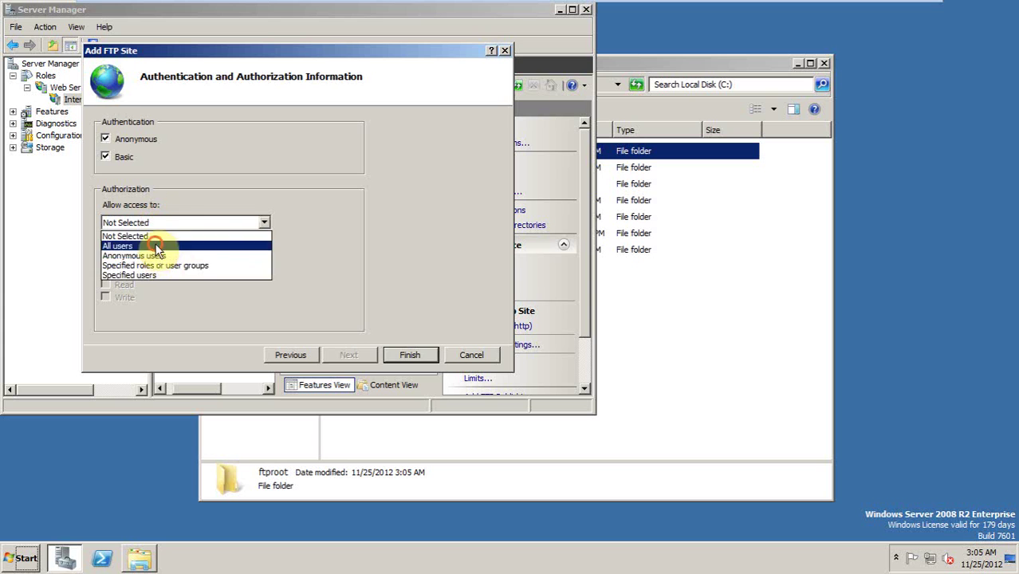
{"action": "left_click", "coordinate": [153, 244]}
{"action": "left_click", "coordinate": [124, 284]}
{"action": "left_click", "coordinate": [125, 295]}
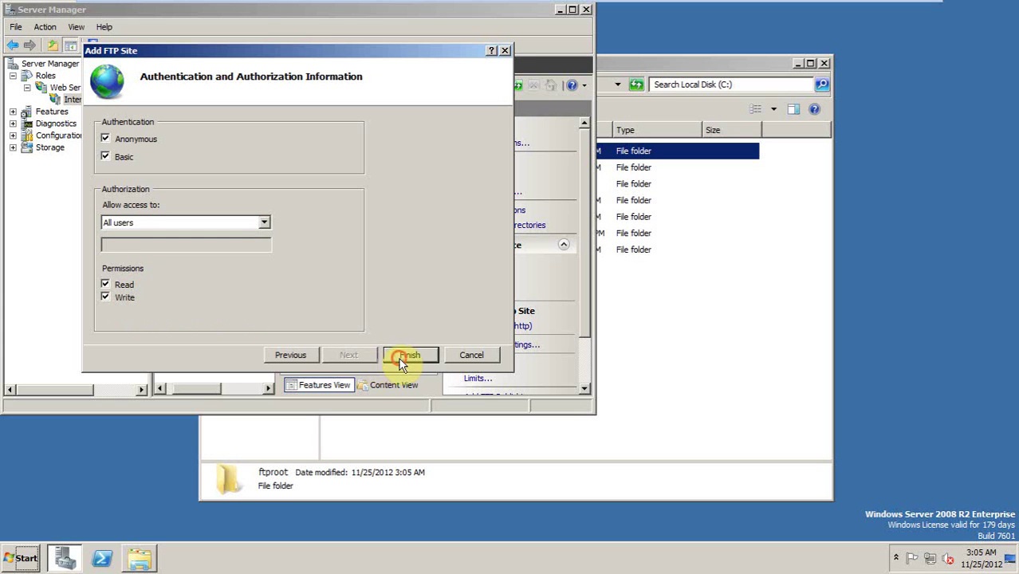
{"action": "left_click", "coordinate": [409, 355]}
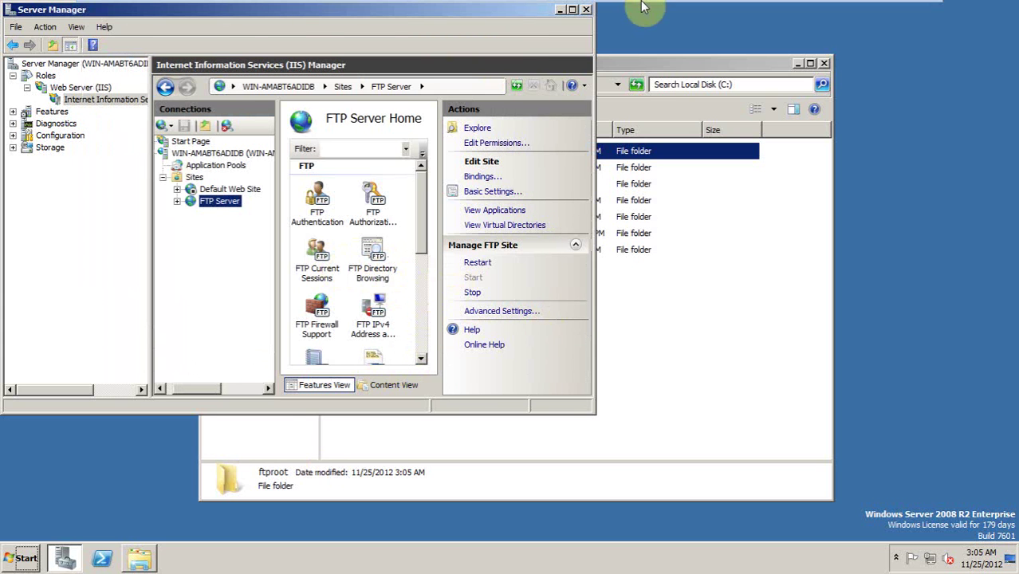
Step: Add notes 'tao các thư mục' and 'ftproot\localuser\public : cho user anonymous' in Word
{"action": "mouse_move", "coordinate": [693, 6]}
{"action": "left_click", "coordinate": [884, 13]}
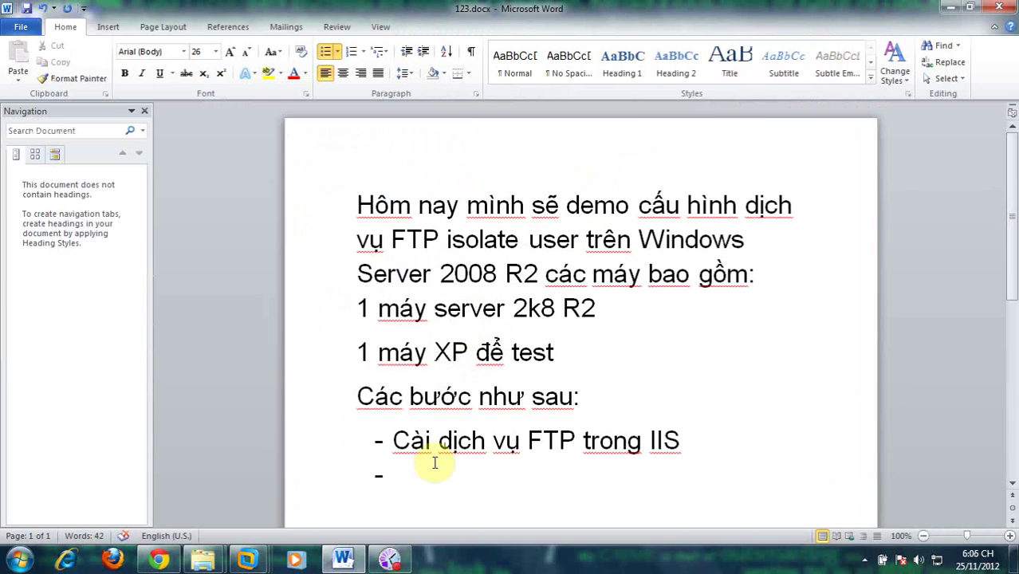
{"action": "type", "text": "tao các thư mục"}
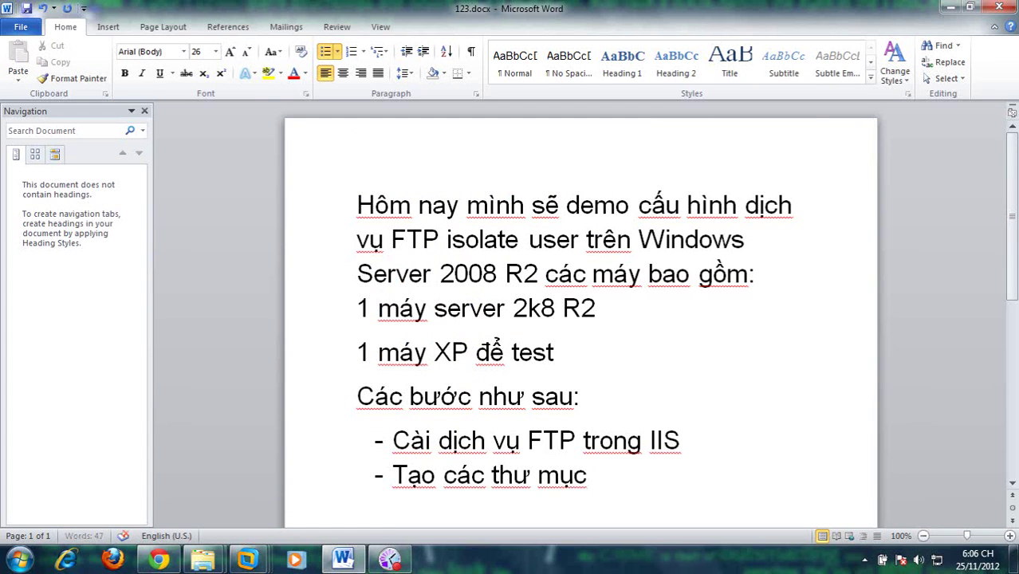
{"action": "key", "text": "Return"}
{"action": "key", "text": "BackSpace"}
{"action": "scroll", "coordinate": [420, 306], "scroll_direction": "down", "scroll_amount": 1}
{"action": "scroll", "coordinate": [420, 307], "scroll_direction": "down", "scroll_amount": 1}
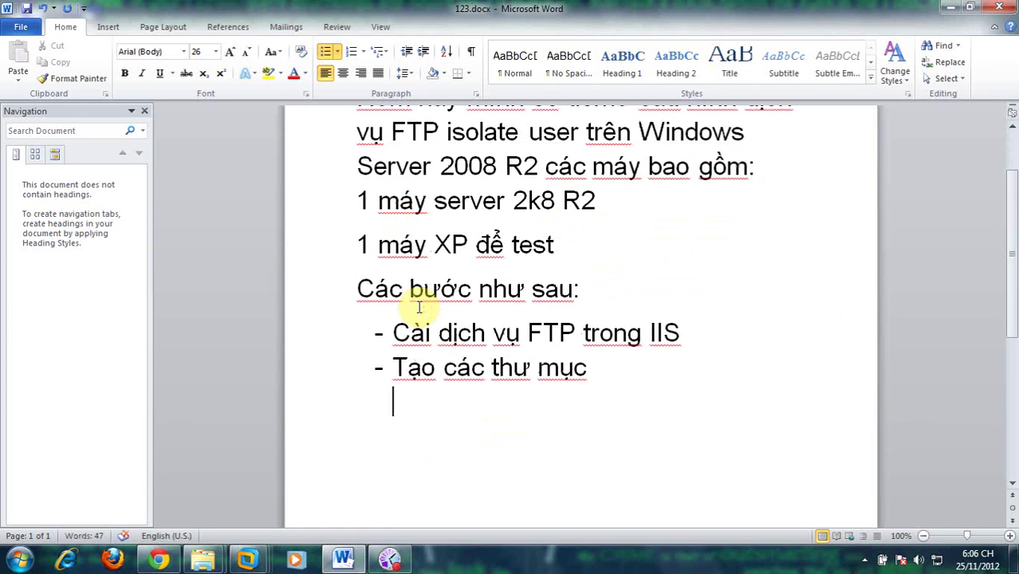
{"action": "type", "text": "ftproot\\localu"}
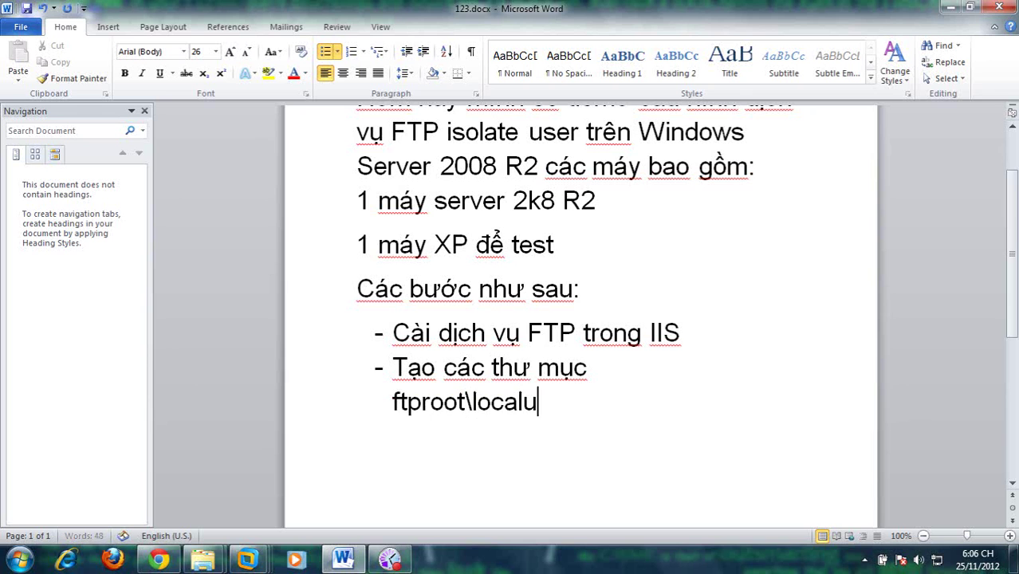
{"action": "type", "text": "ser\\public : cho user anomy"}
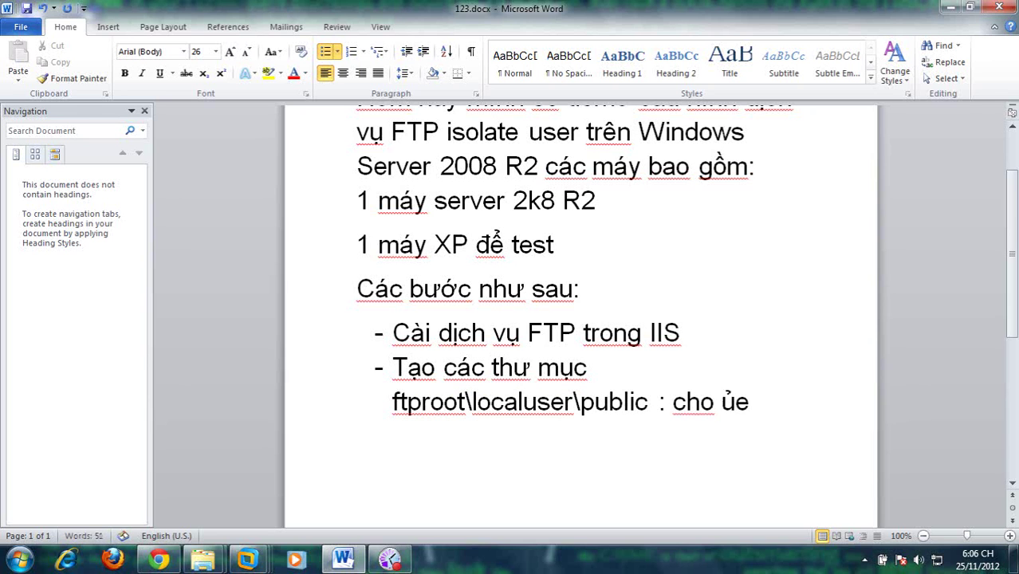
{"action": "key", "text": "BackSpace"}
{"action": "key", "text": "BackSpace"}
{"action": "type", "text": "nymous"}
{"action": "key", "text": "Return"}
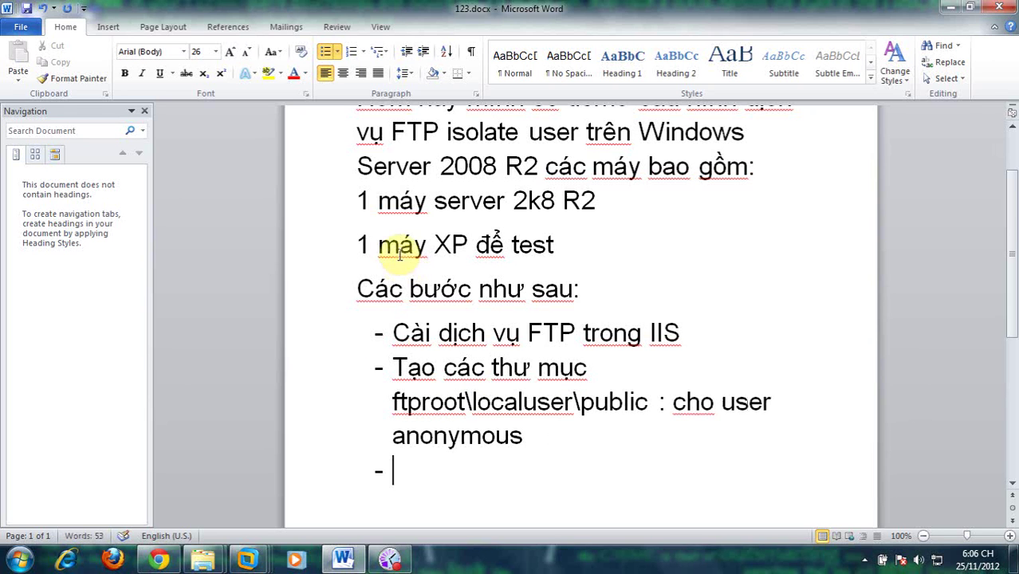
Step: Add the bullet 'ftproot\localuser\ftpuser: cho user có tên là ftpuser' by reusing the copied path
{"action": "left_click_drag", "start_coordinate": [391, 404], "coordinate": [580, 408]}
{"action": "key", "text": "ctrl+c"}
{"action": "left_click", "coordinate": [507, 466]}
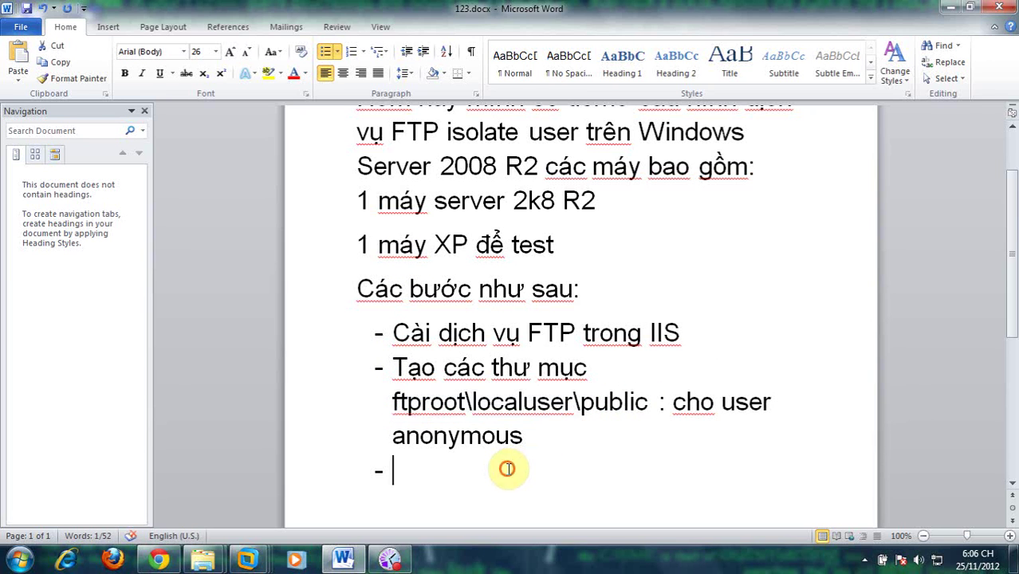
{"action": "key", "text": "ctrl+v"}
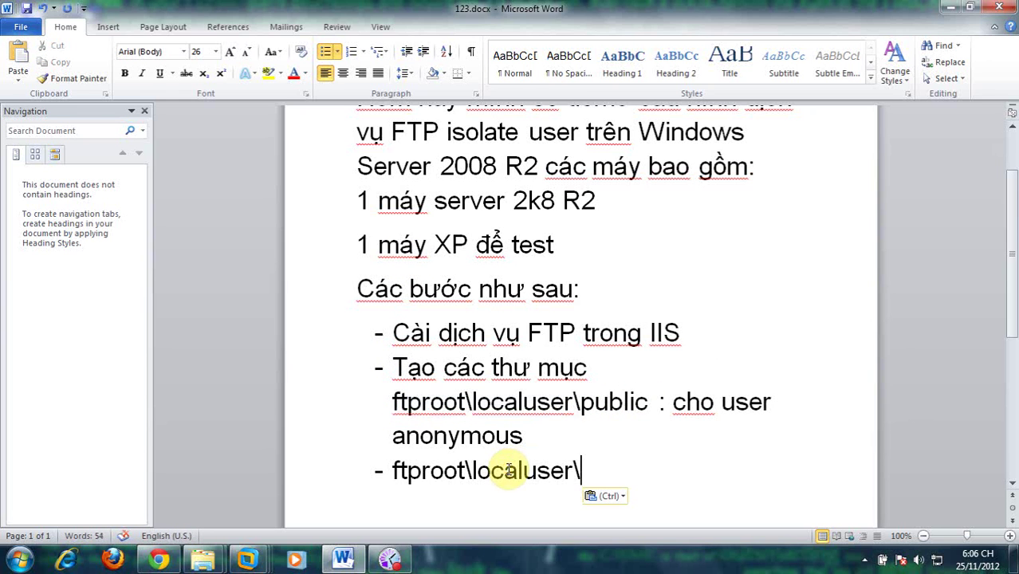
{"action": "type", "text": "ftpuser: cho user có tên là ft"}
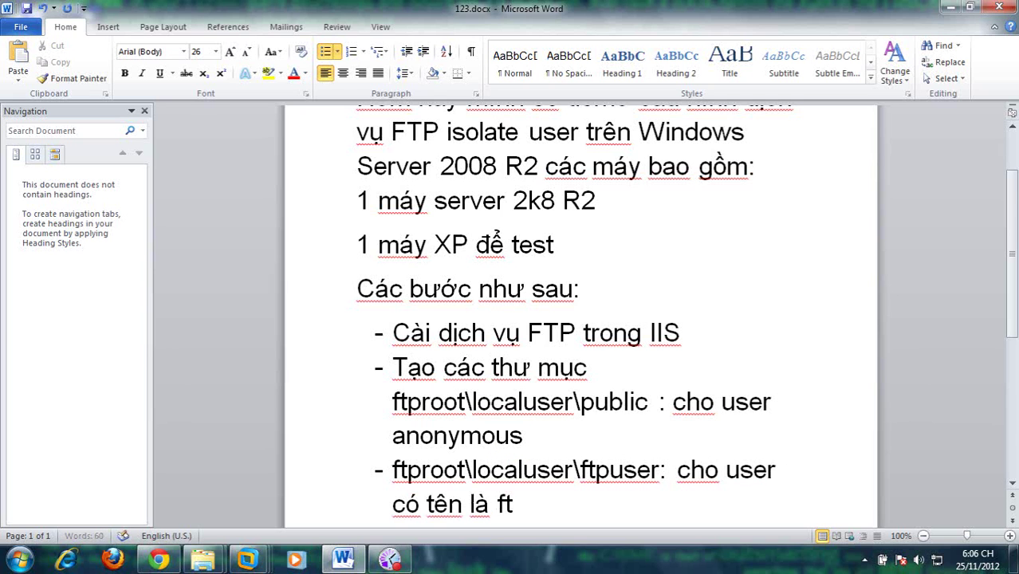
{"action": "type", "text": "puser"}
{"action": "key", "text": "Return"}
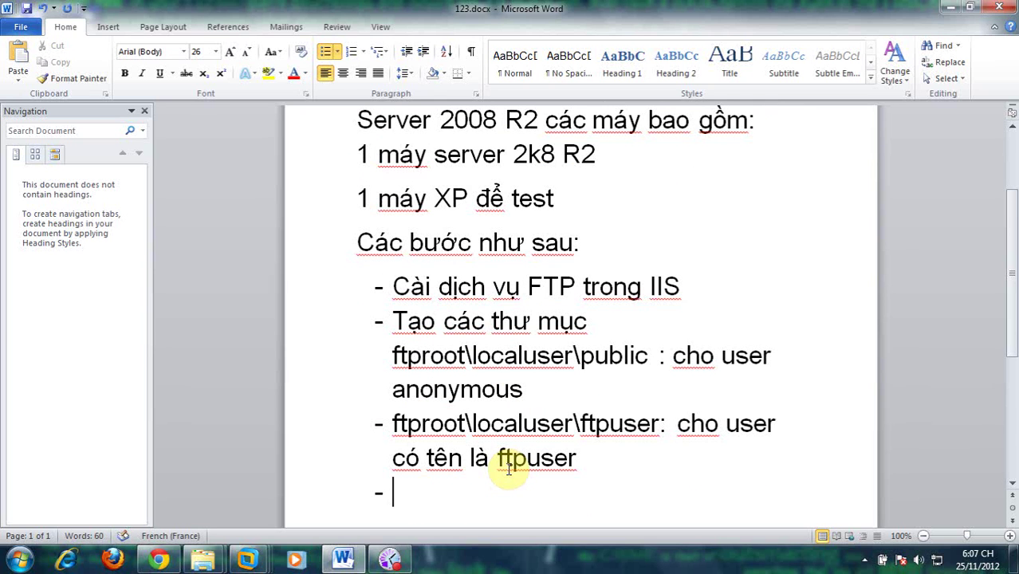
Step: Add bullets 'tạo user có tên là ftpuser với páss' and 'tắt firewall'
{"action": "type", "text": "tạo user có tên là ftpuse"}
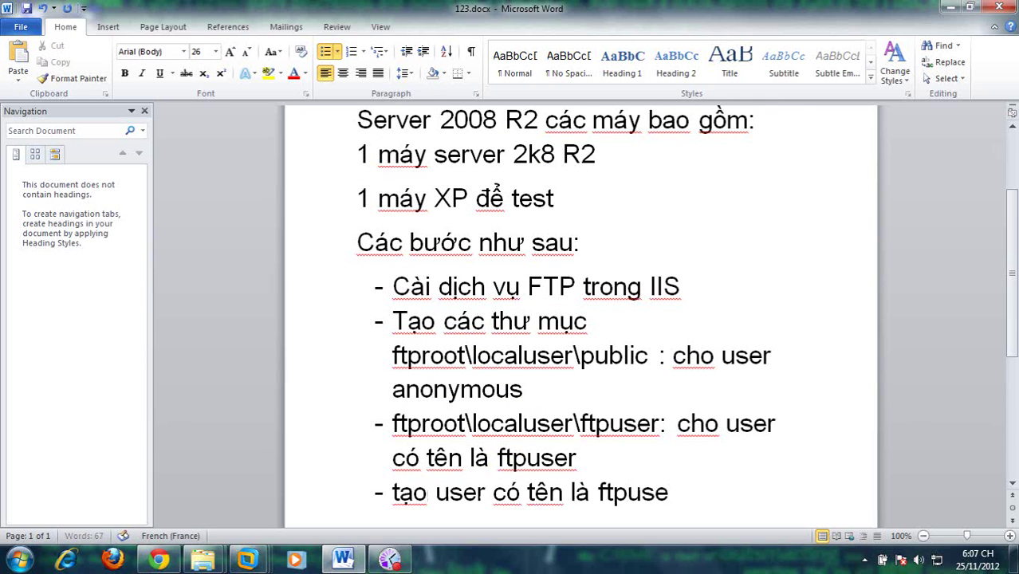
{"action": "type", "text": "r với páss"}
{"action": "key", "text": "Return"}
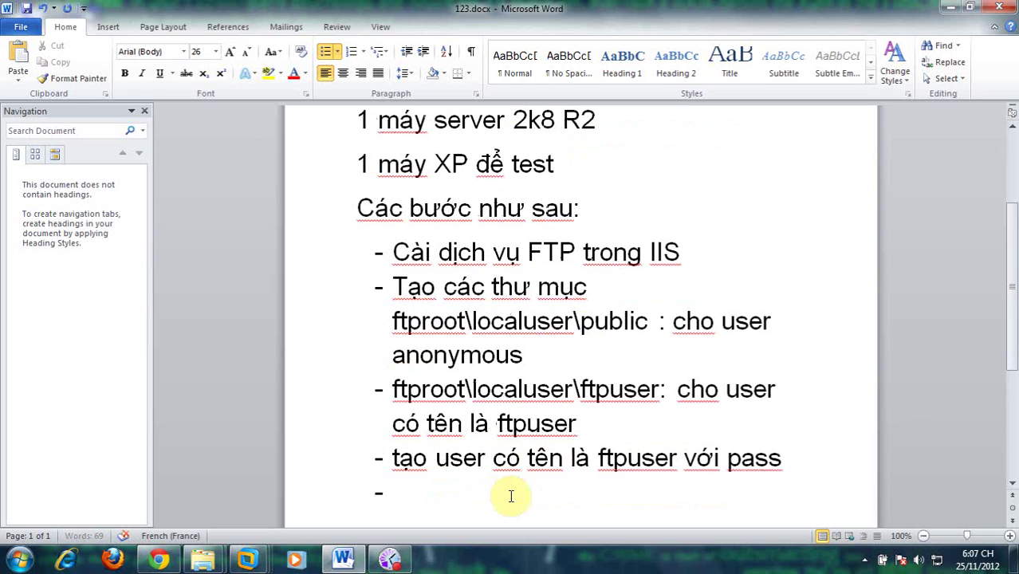
{"action": "type", "text": "tắt fire"}
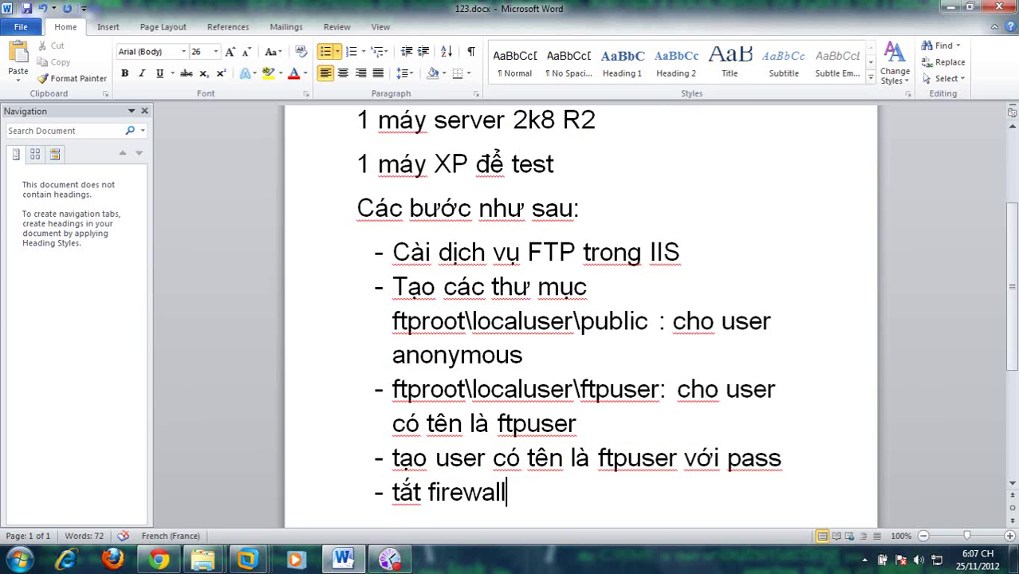
{"action": "type", "text": "wall"}
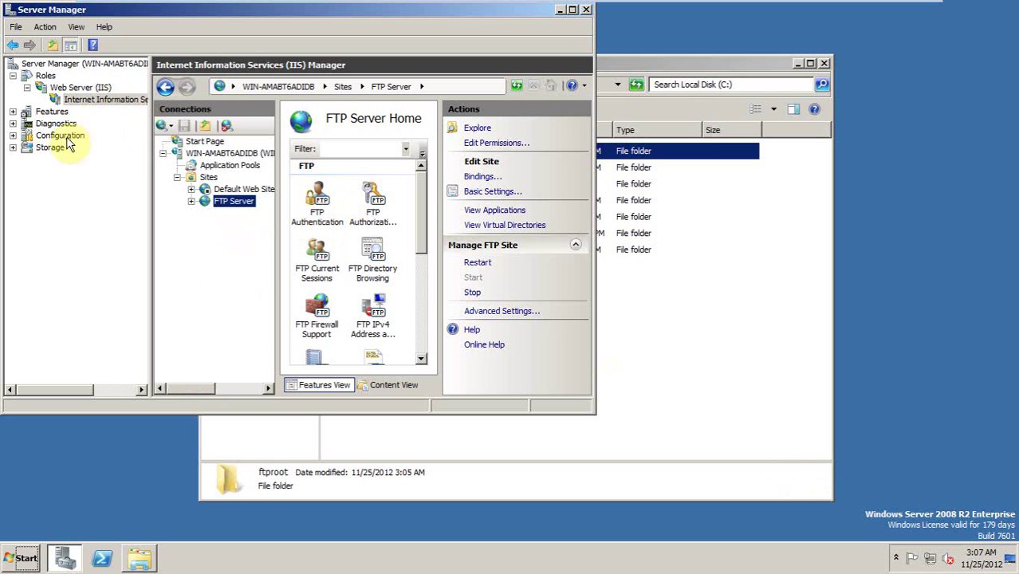
Step: Go to Local Users and Groups > Users and start a new local user
{"action": "left_click", "coordinate": [12, 135]}
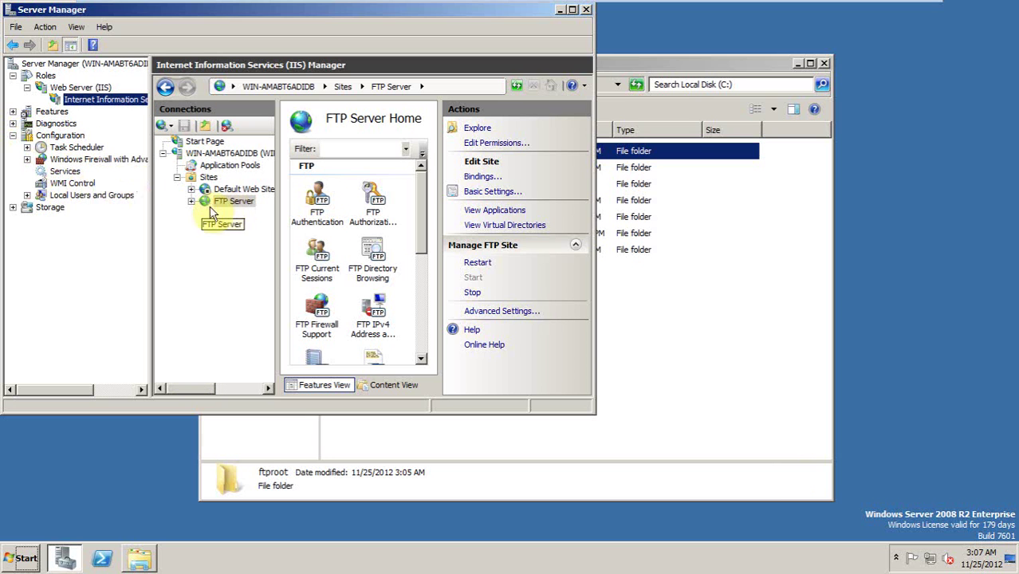
{"action": "left_click", "coordinate": [27, 195]}
{"action": "left_click", "coordinate": [74, 207]}
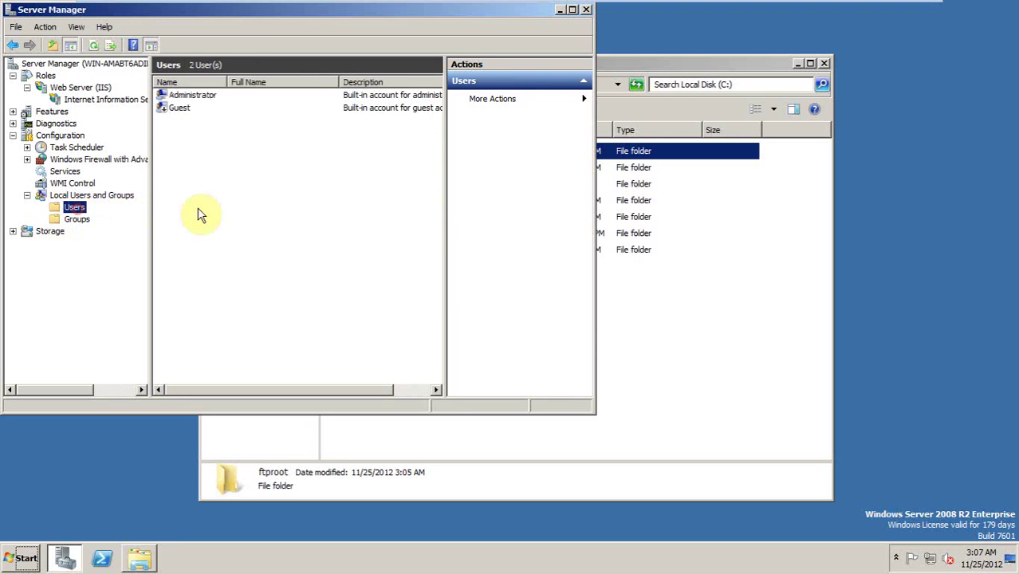
{"action": "right_click", "coordinate": [225, 215]}
{"action": "left_click", "coordinate": [263, 221]}
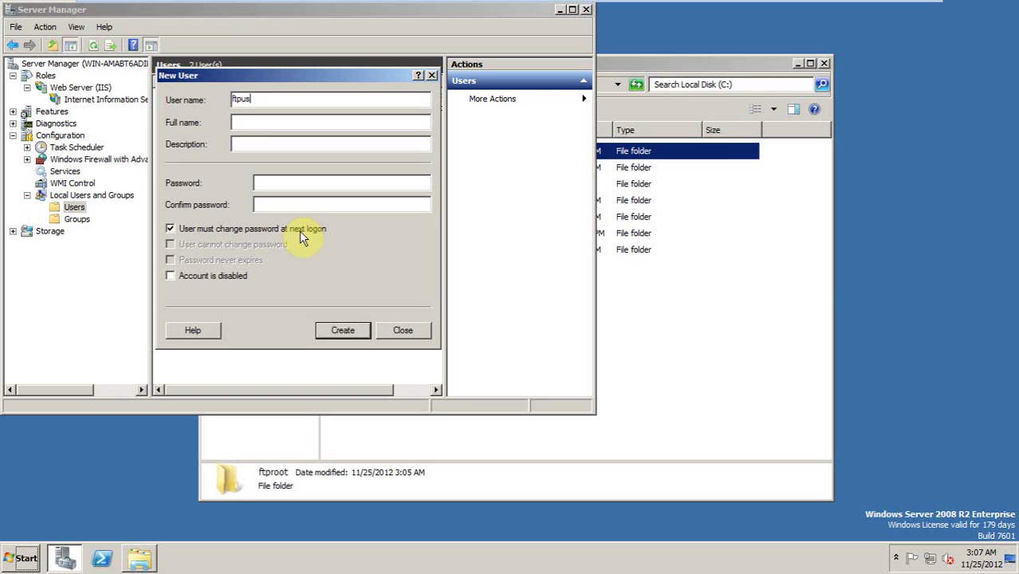
Step: Create user ftpuser with a password that never expires and cannot be changed
{"action": "type", "text": "ftpuser"}
{"action": "left_click", "coordinate": [275, 180]}
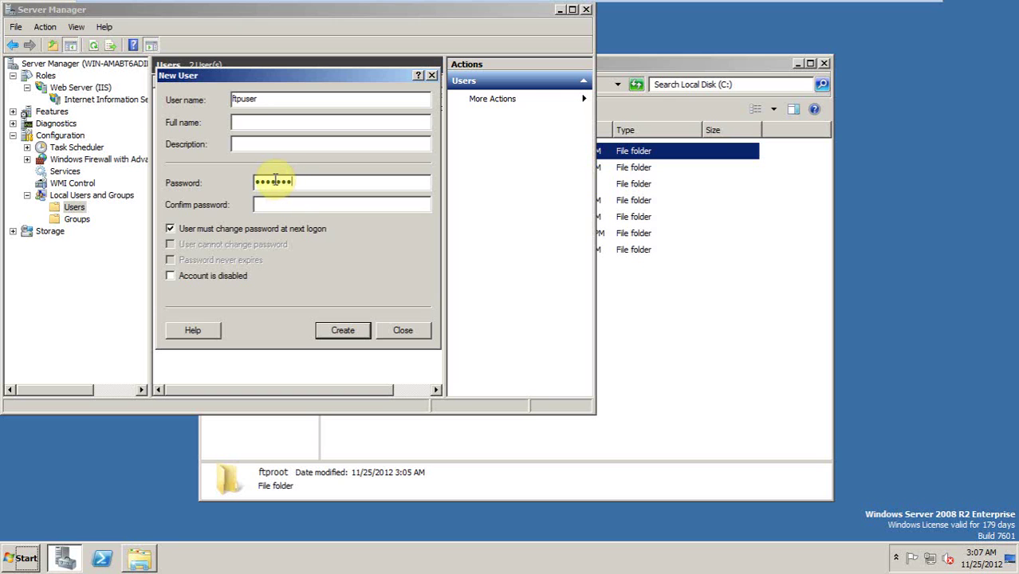
{"action": "type", "text": "P@ssw0rd"}
{"action": "left_click", "coordinate": [268, 204]}
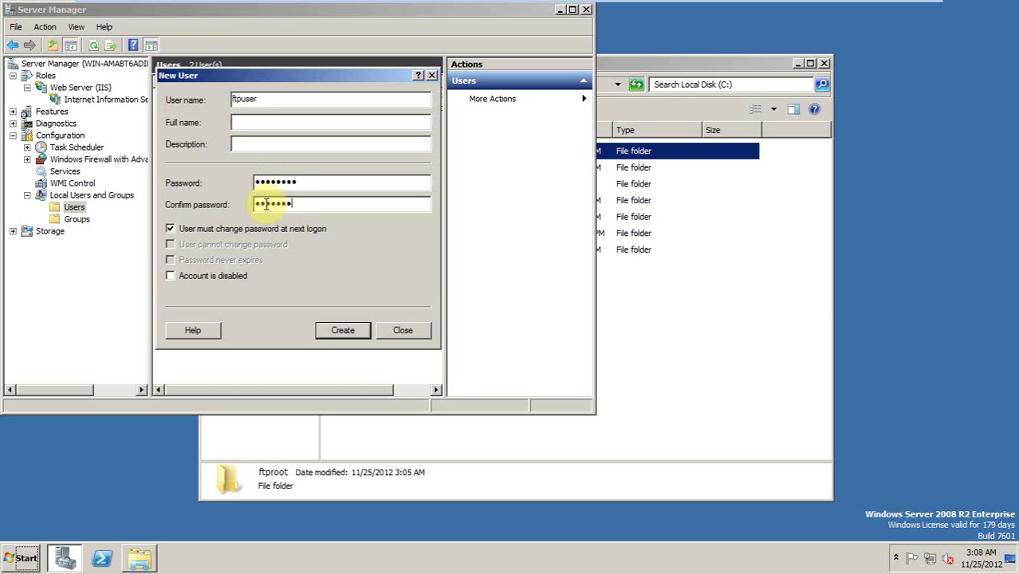
{"action": "type", "text": "P@ssw0rd"}
{"action": "left_click", "coordinate": [170, 228]}
{"action": "left_click", "coordinate": [170, 244]}
{"action": "left_click", "coordinate": [169, 260]}
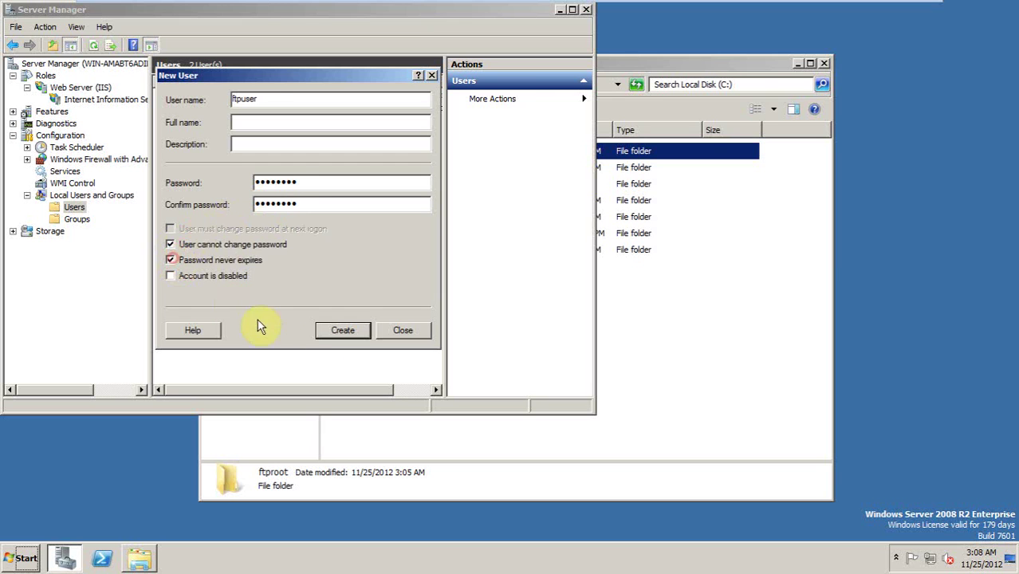
{"action": "left_click", "coordinate": [341, 333]}
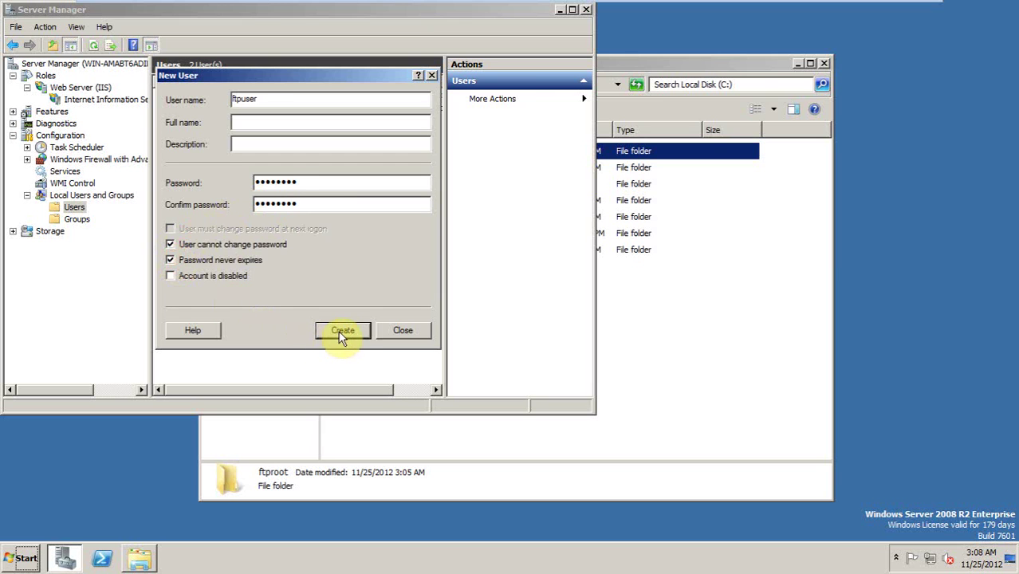
{"action": "left_click", "coordinate": [396, 337]}
Step: Open the Network and Sharing Center from the network status icon
{"action": "left_click", "coordinate": [211, 110]}
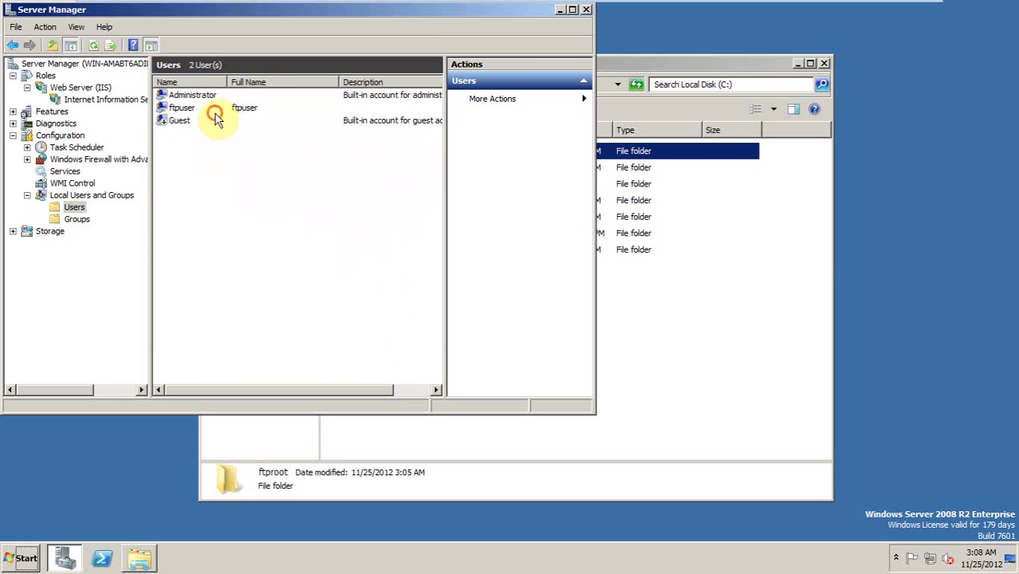
{"action": "left_click", "coordinate": [302, 202]}
{"action": "left_click", "coordinate": [705, 314]}
{"action": "left_click", "coordinate": [929, 558]}
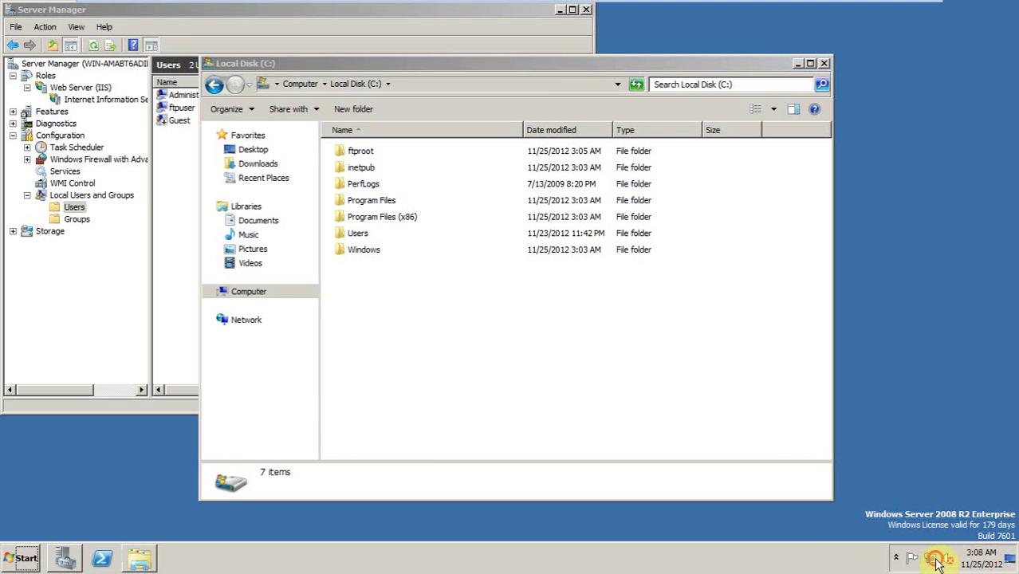
{"action": "left_click", "coordinate": [925, 527]}
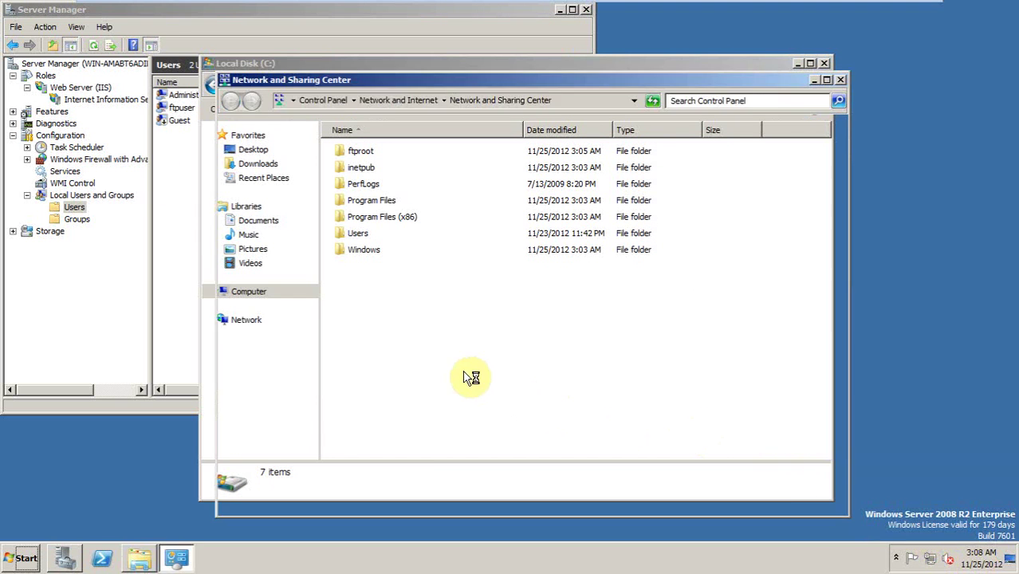
Step: Turn Windows Firewall off for private and public networks, then close the Firewall and Explorer windows
{"action": "left_click", "coordinate": [269, 496]}
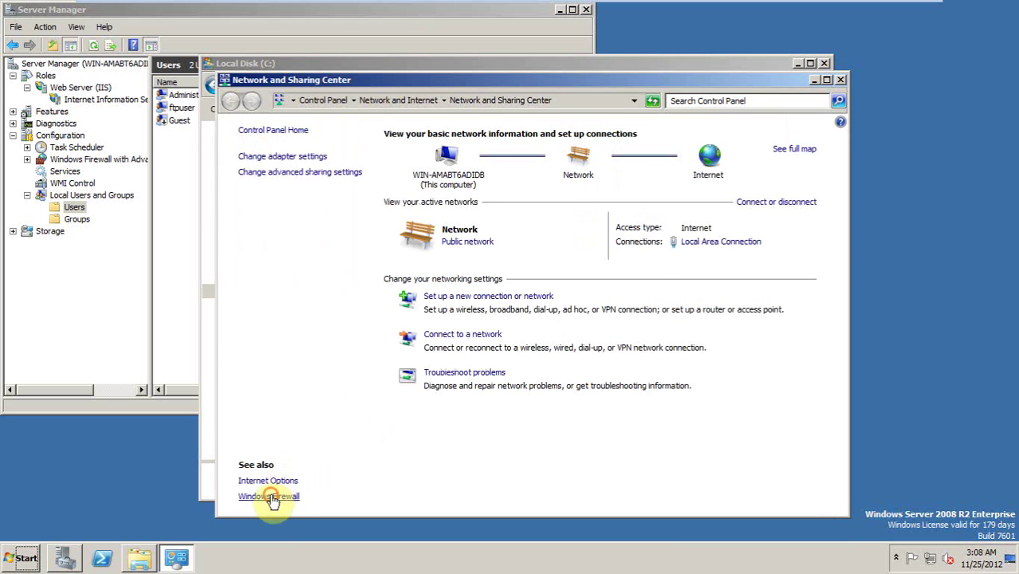
{"action": "left_click", "coordinate": [279, 198]}
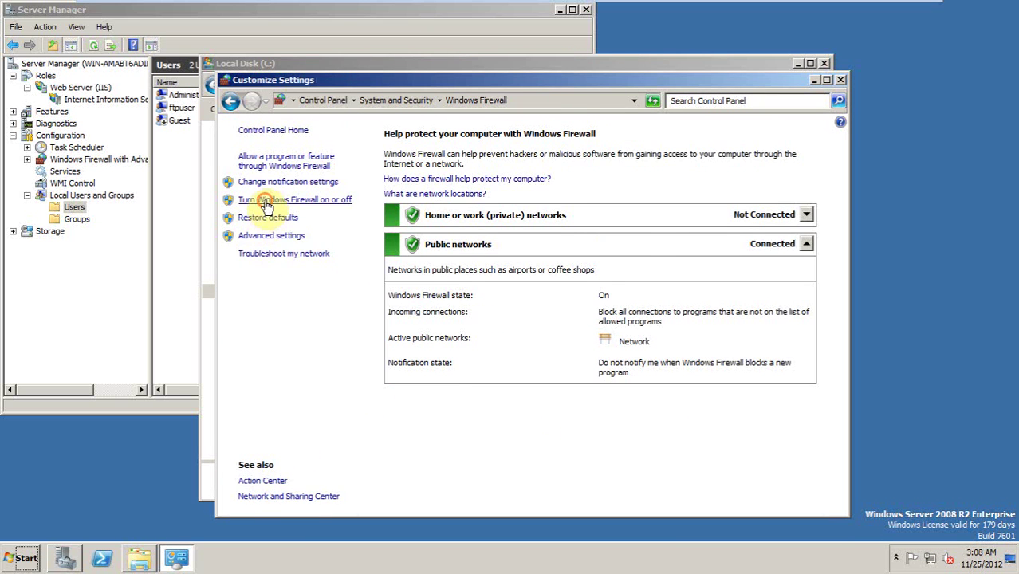
{"action": "left_click", "coordinate": [361, 254]}
{"action": "left_click", "coordinate": [362, 355]}
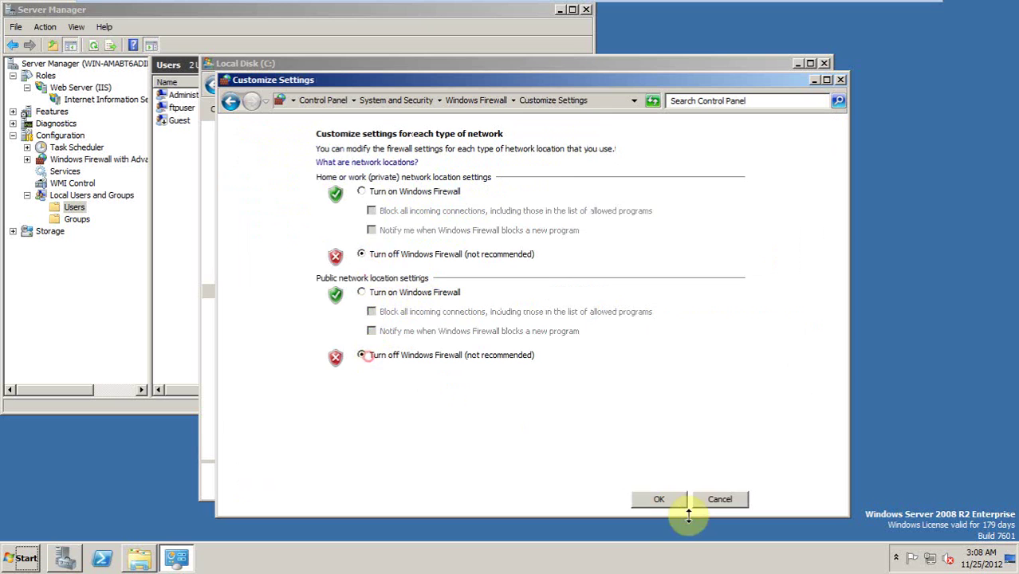
{"action": "left_click", "coordinate": [660, 500]}
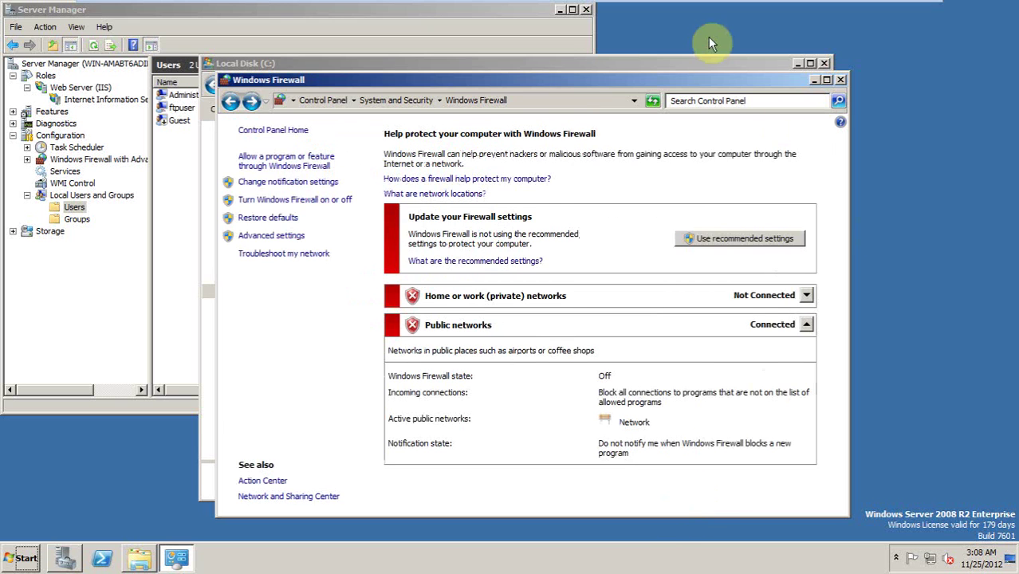
{"action": "left_click", "coordinate": [840, 81]}
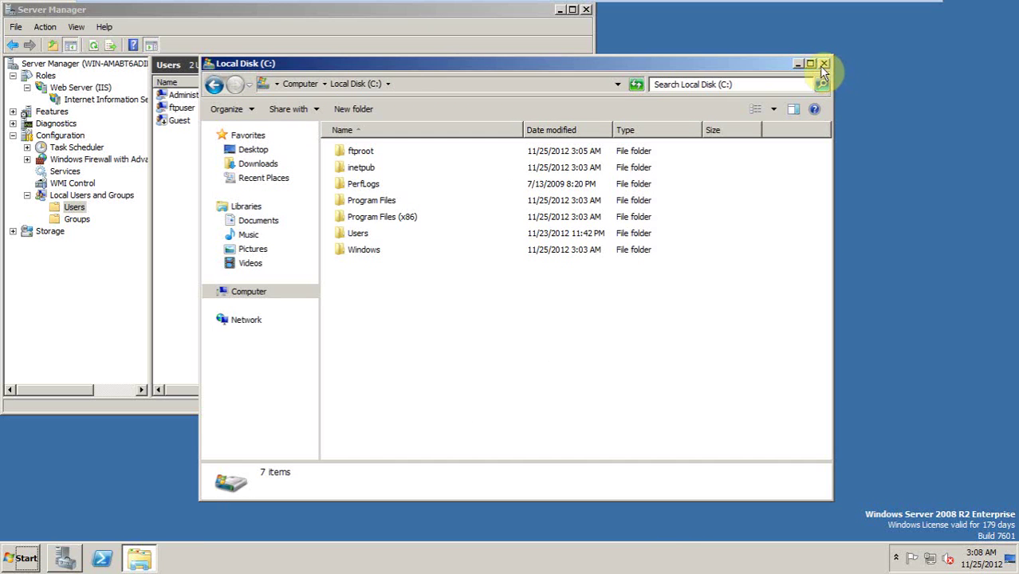
{"action": "left_click", "coordinate": [824, 64]}
{"action": "left_click", "coordinate": [398, 18]}
Step: Bring up IIS Manager for the FTP Server site in a maximized window
{"action": "left_click_drag", "start_coordinate": [398, 17], "coordinate": [565, 99]}
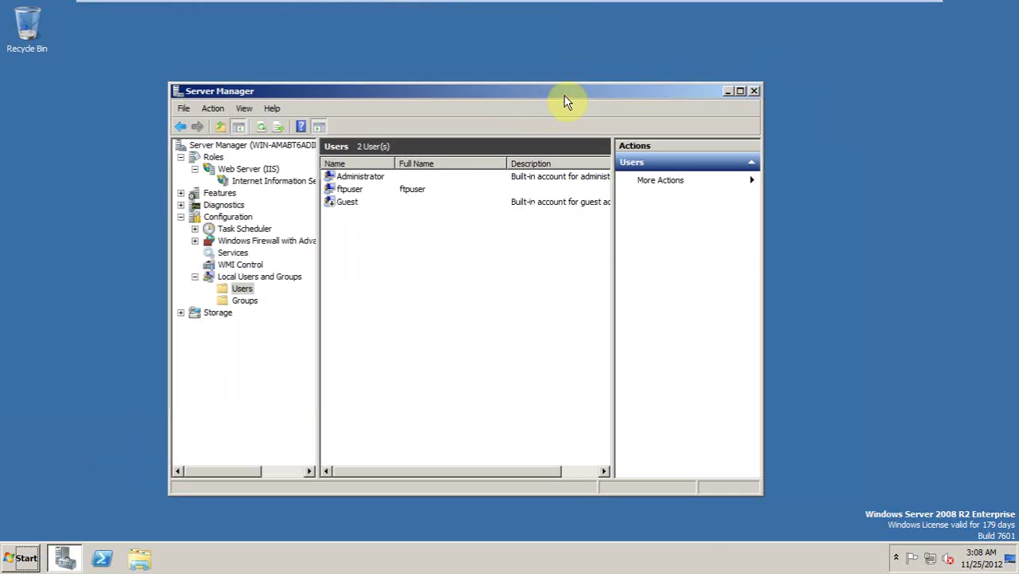
{"action": "left_click", "coordinate": [235, 182]}
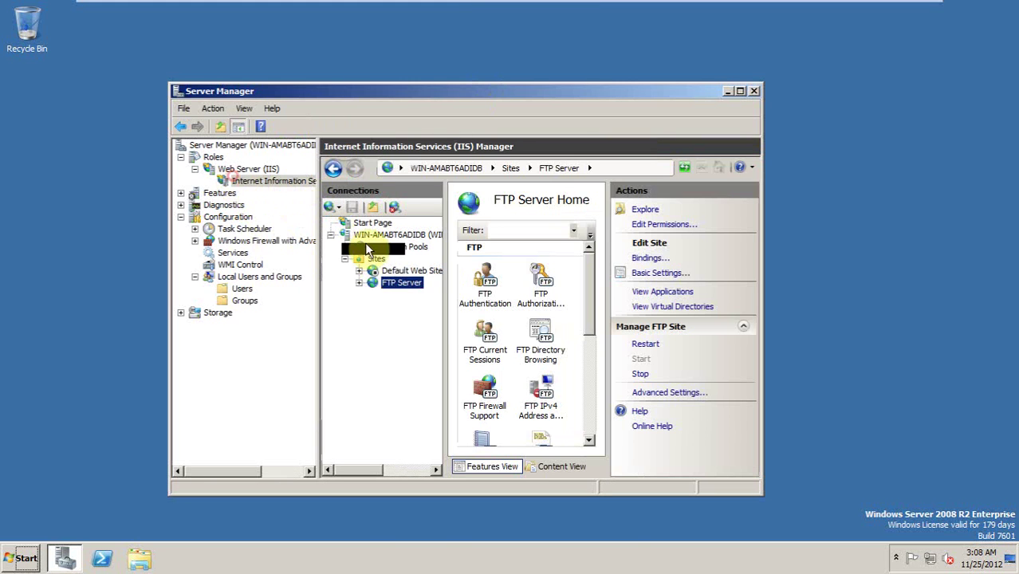
{"action": "left_click", "coordinate": [739, 92]}
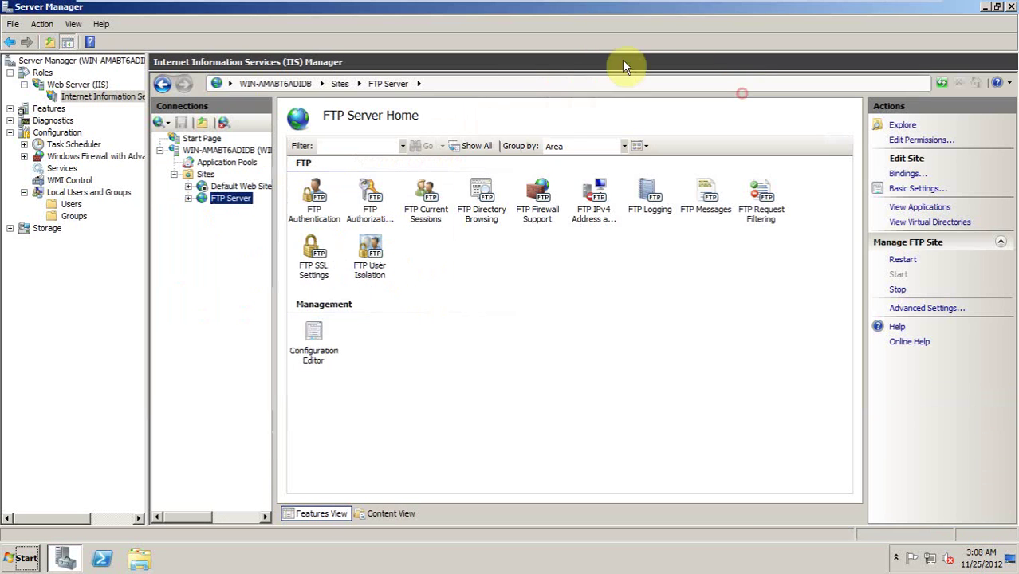
Step: Set FTP User Isolation to 'User name physical directory (enable global virtual directories)' and apply
{"action": "left_click", "coordinate": [375, 268]}
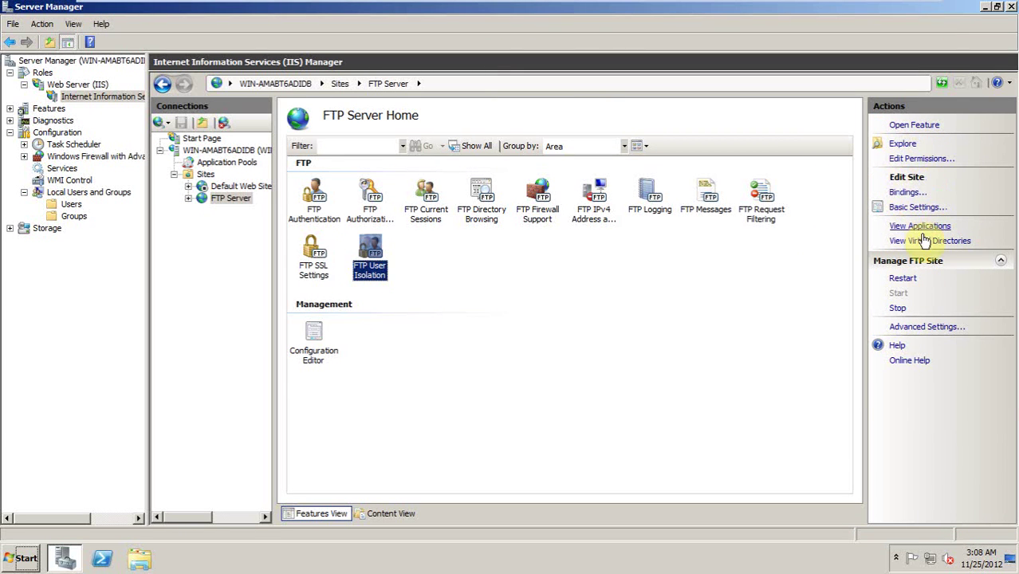
{"action": "double_click", "coordinate": [374, 275]}
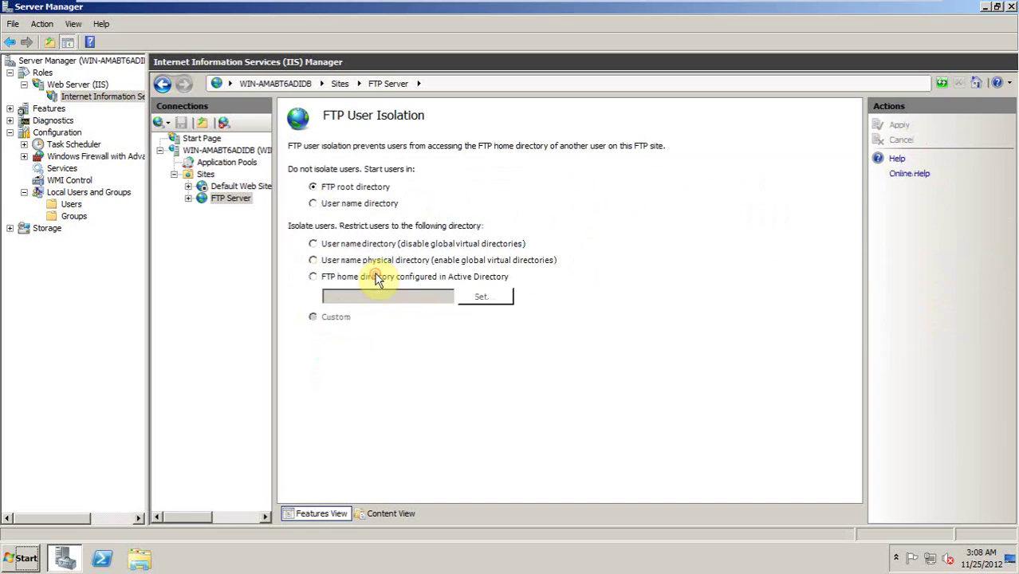
{"action": "left_click", "coordinate": [338, 244]}
{"action": "left_click", "coordinate": [371, 263]}
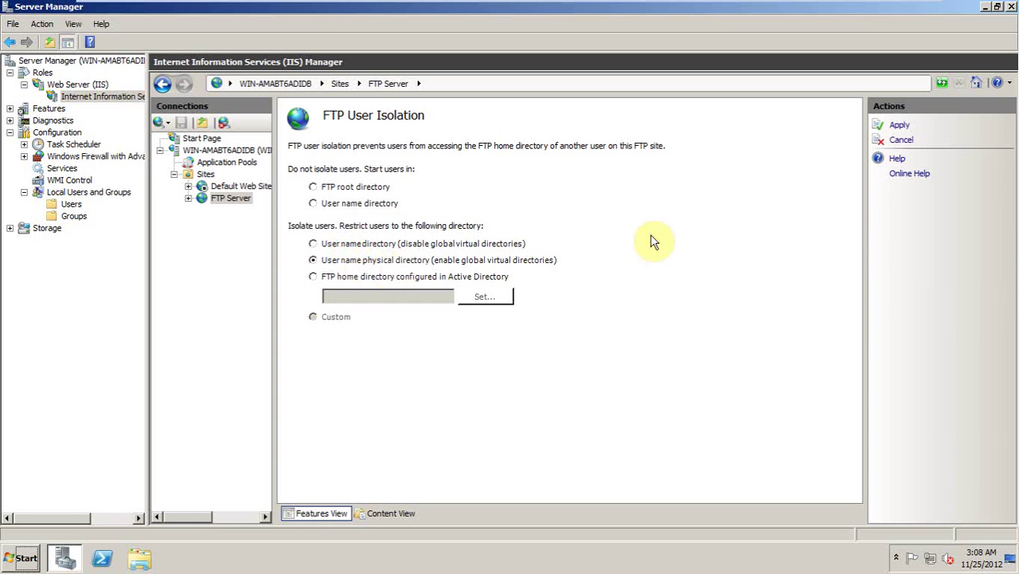
{"action": "left_click", "coordinate": [898, 127]}
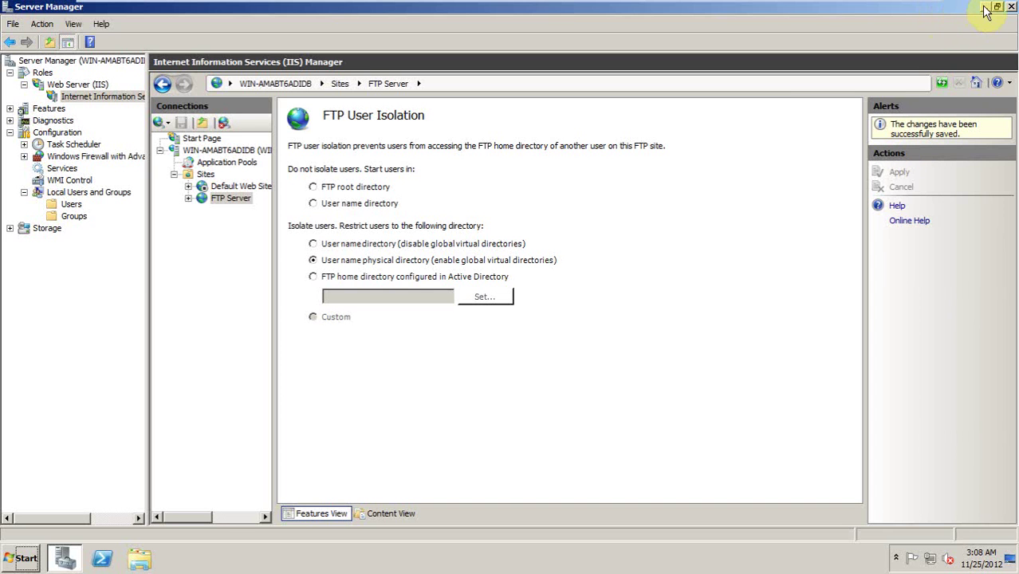
Step: Replace 'test' in Word's last bullet with a note on ticking an FTP isolate user option
{"action": "left_click", "coordinate": [887, 11]}
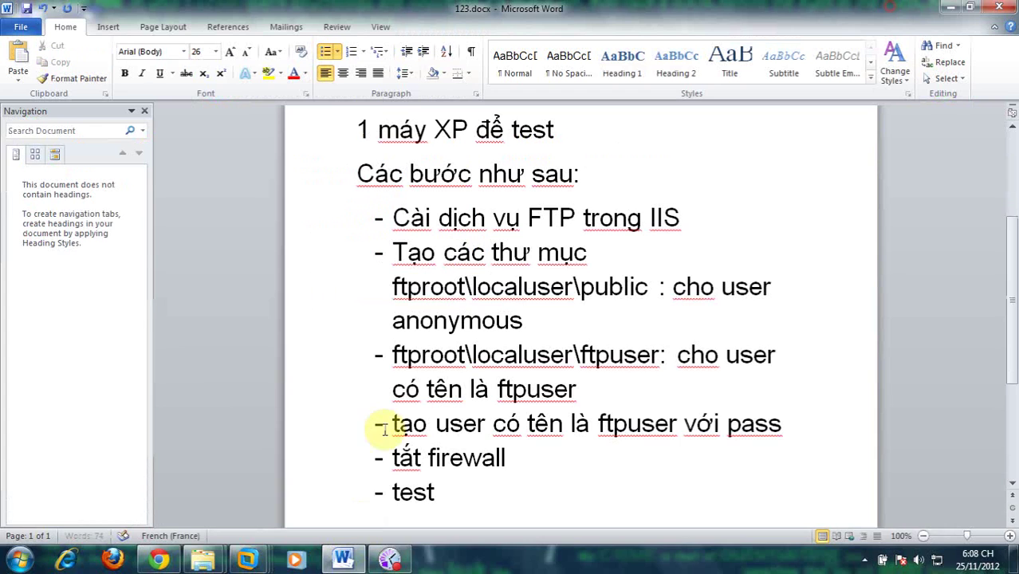
{"action": "left_click", "coordinate": [431, 477]}
{"action": "double_click", "coordinate": [431, 477]}
{"action": "type", "text": "vào lại phần"}
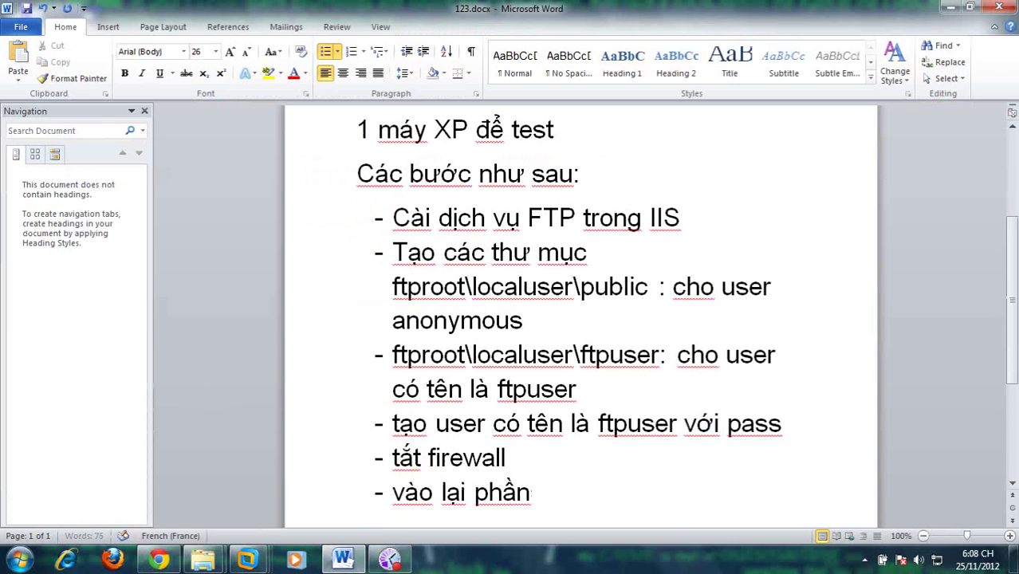
{"action": "type", "text": " site ftp chọn ftp isolate user và tích vào"}
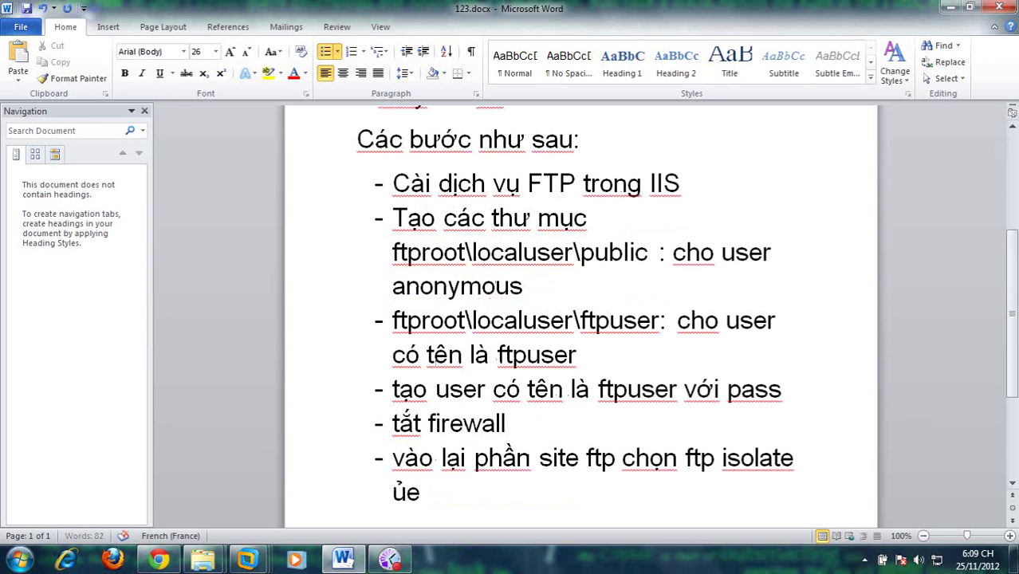
{"action": "type", "text": " 1 trong 2 dòng"}
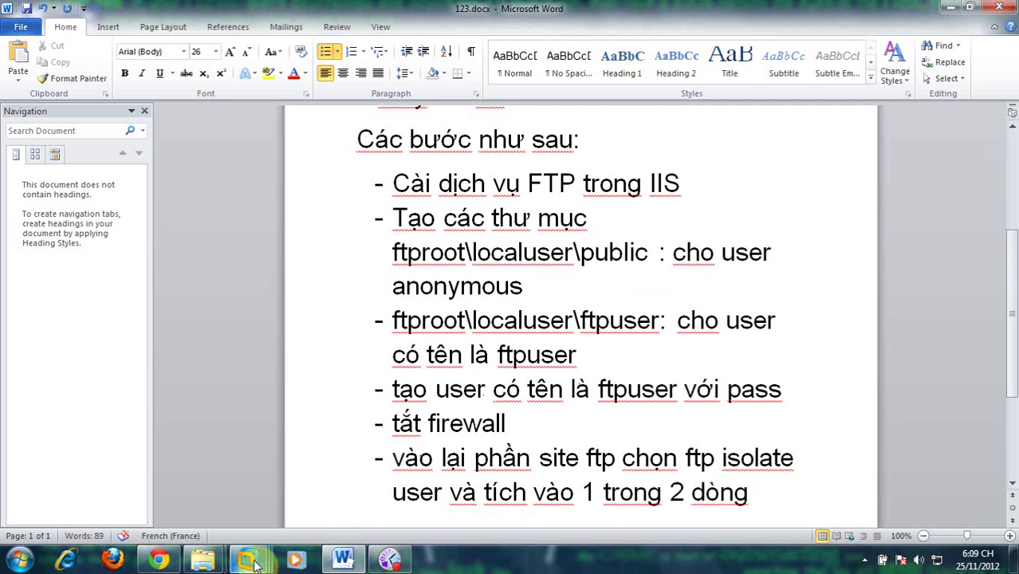
{"action": "mouse_move", "coordinate": [249, 558]}
{"action": "left_click", "coordinate": [813, 478]}
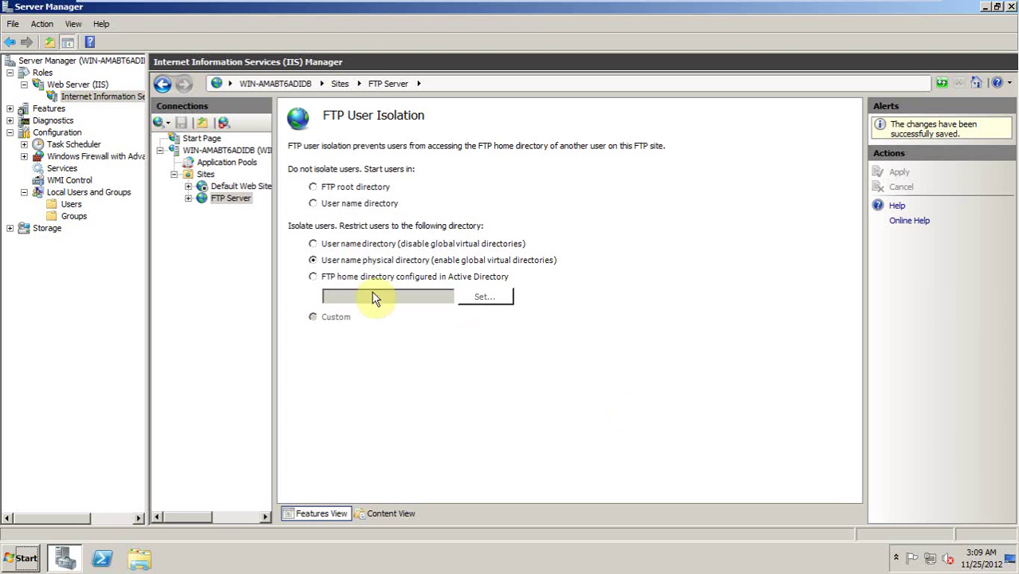
Step: Switch isolation to 'User name directory (disable global virtual directories)' and apply it
{"action": "left_click", "coordinate": [351, 246]}
{"action": "left_click", "coordinate": [350, 262]}
{"action": "left_click", "coordinate": [349, 245]}
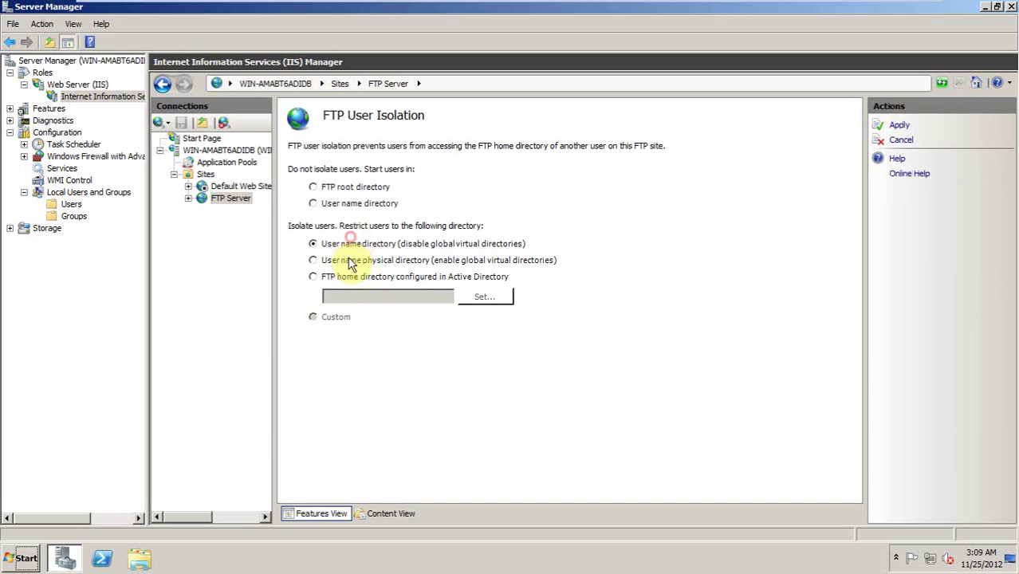
{"action": "left_click", "coordinate": [349, 261]}
{"action": "left_click", "coordinate": [348, 244]}
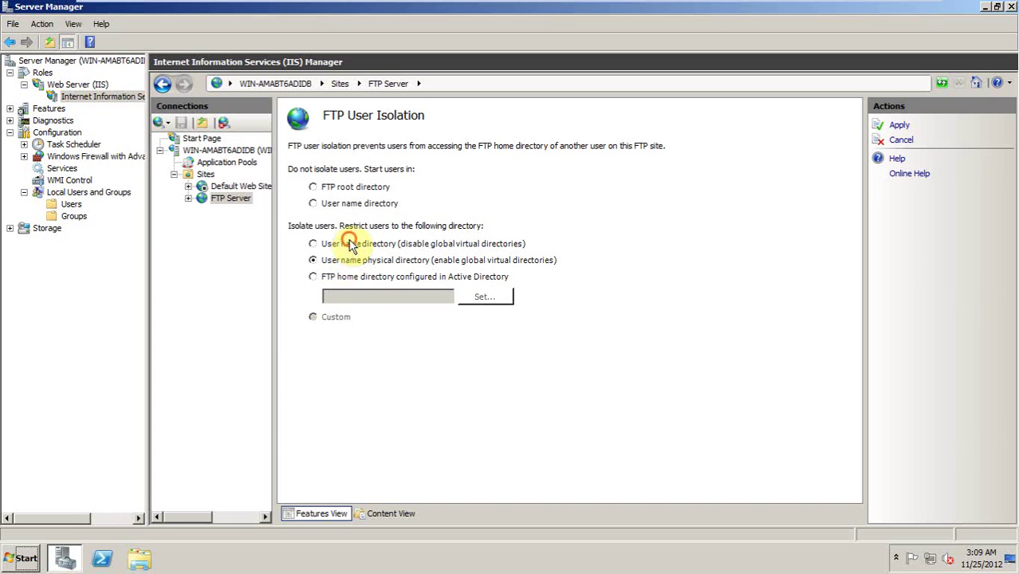
{"action": "left_click", "coordinate": [900, 126]}
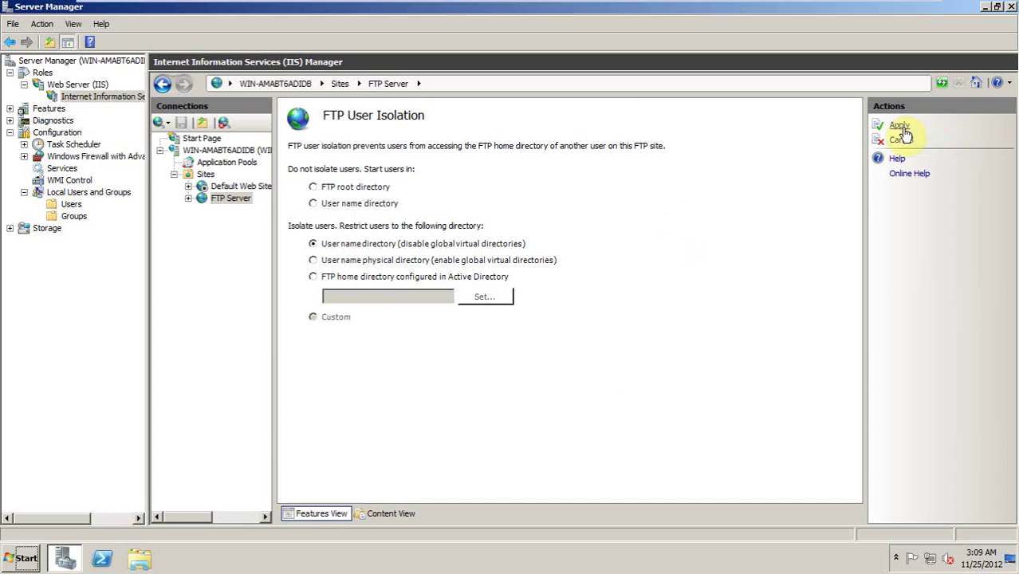
{"action": "left_click", "coordinate": [887, 10]}
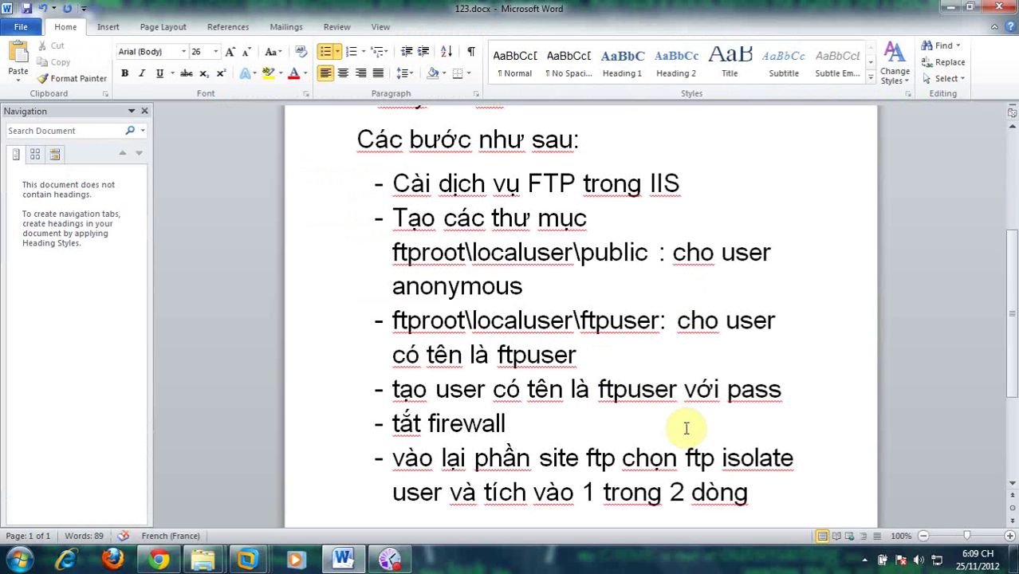
Step: Finish the apply bullet in Word and add the bullet 'và reset lại dịch vụ rồi test'
{"action": "type", "text": "như minh"}
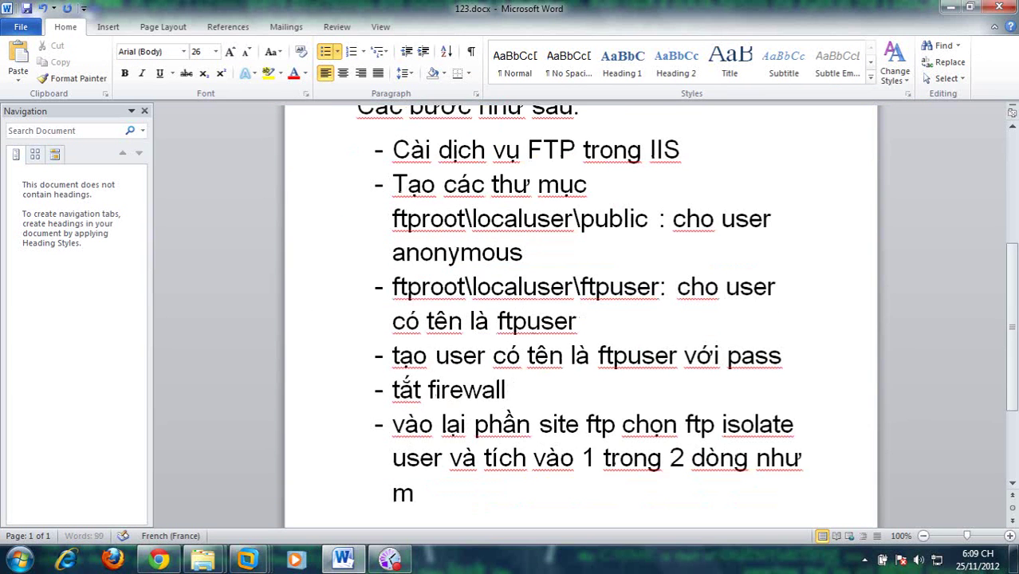
{"action": "type", "text": " vừa chỉ và"}
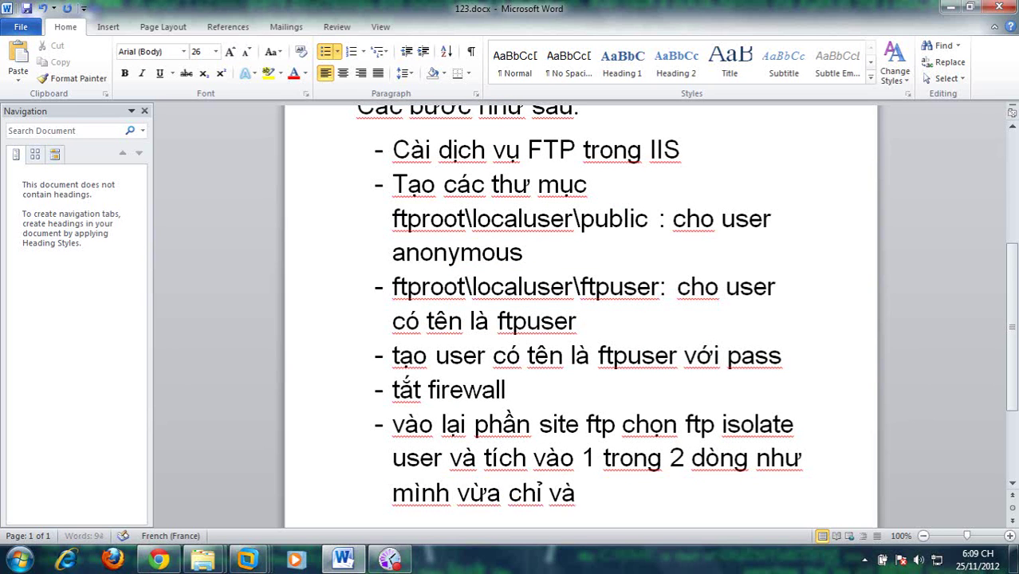
{"action": "type", "text": " ân ap"}
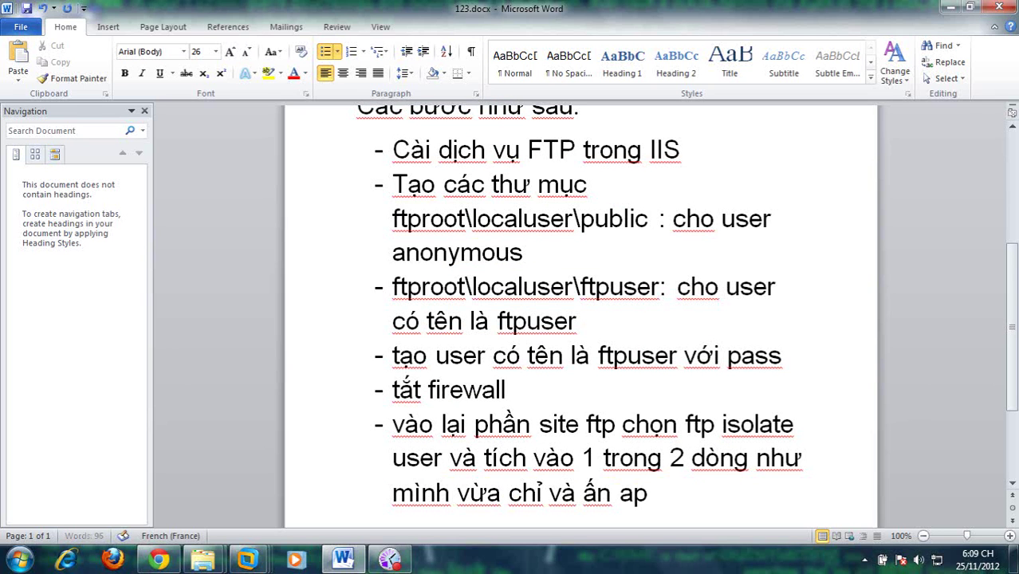
{"action": "type", "text": "ly"}
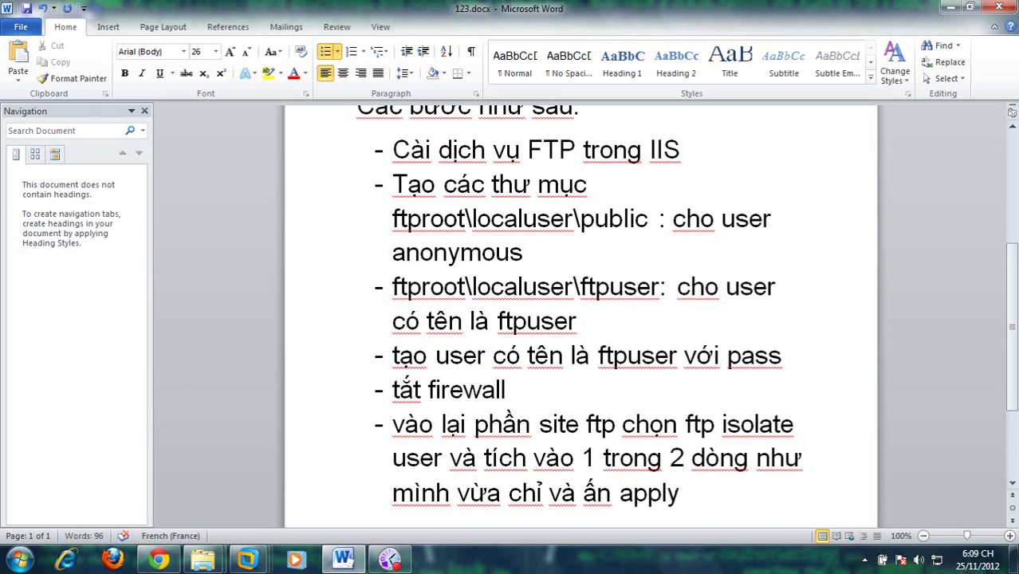
{"action": "key", "text": "Return"}
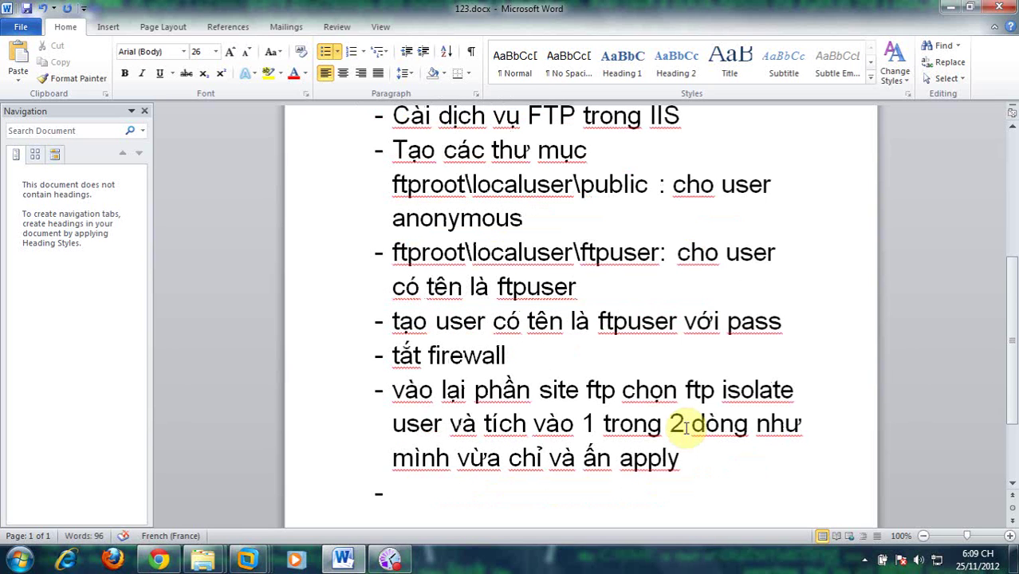
{"action": "type", "text": "và"}
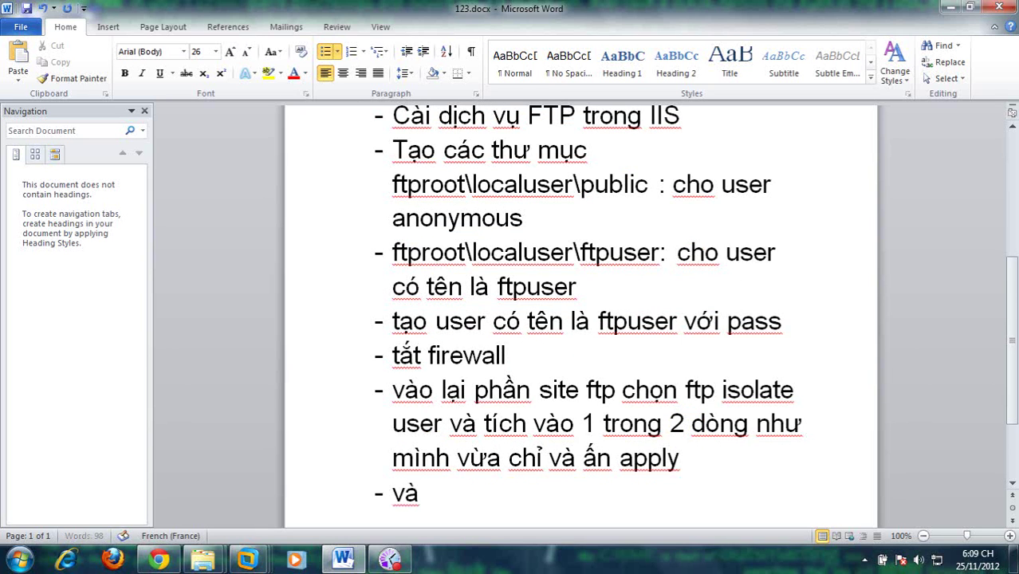
{"action": "type", "text": " re"}
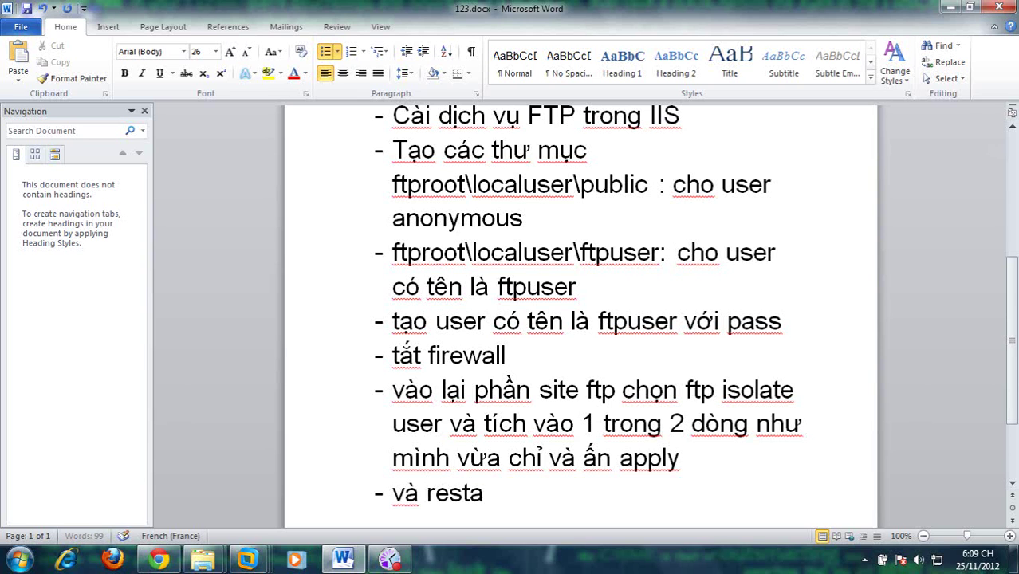
{"action": "type", "text": "set la"}
{"action": "type", "text": "ại dich"}
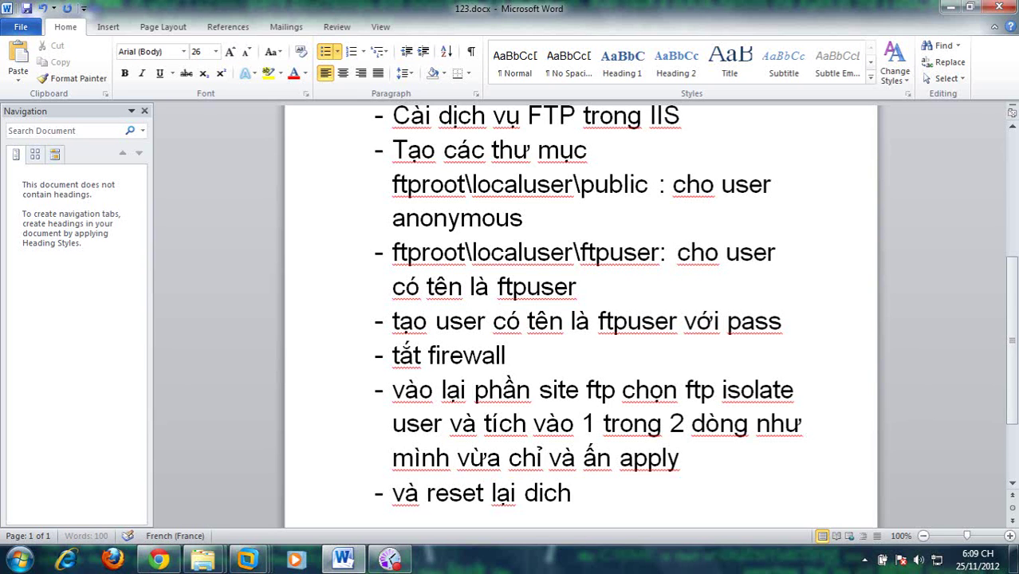
{"action": "type", "text": " vụ rồi "}
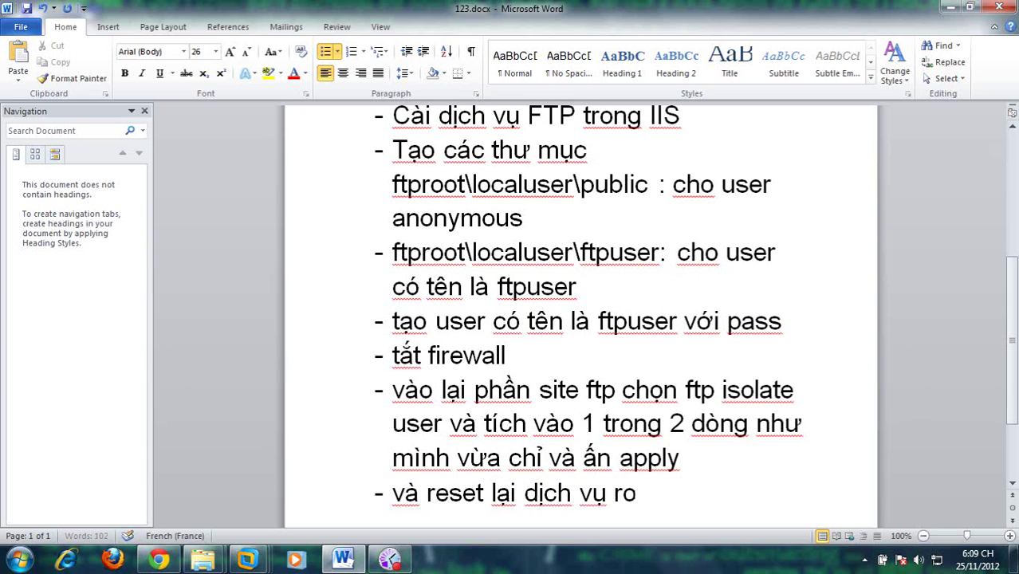
{"action": "type", "text": "test"}
{"action": "key", "text": "Return"}
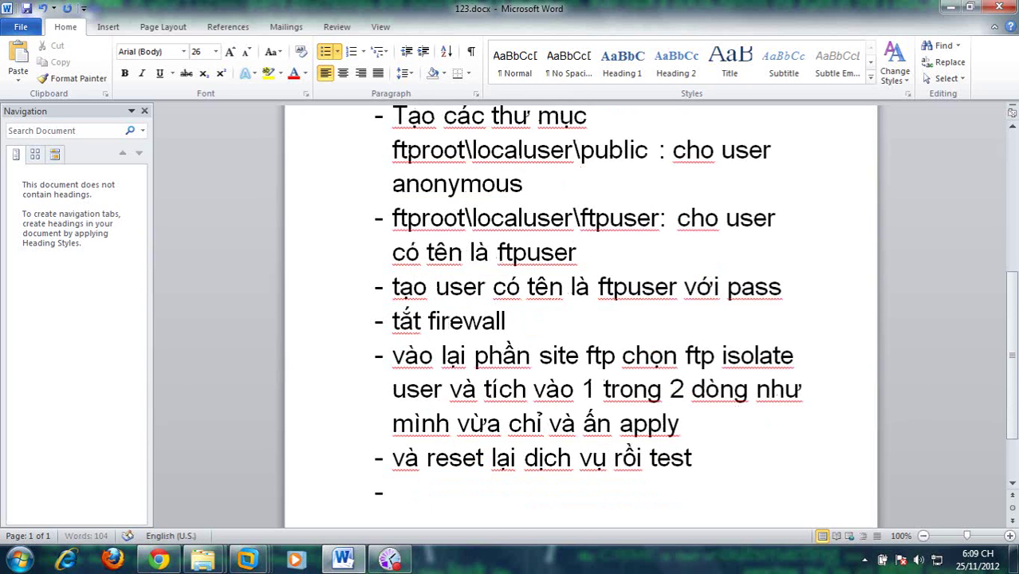
Step: Restart the FTP Server site from its IIS Manager home page
{"action": "left_click", "coordinate": [962, 8]}
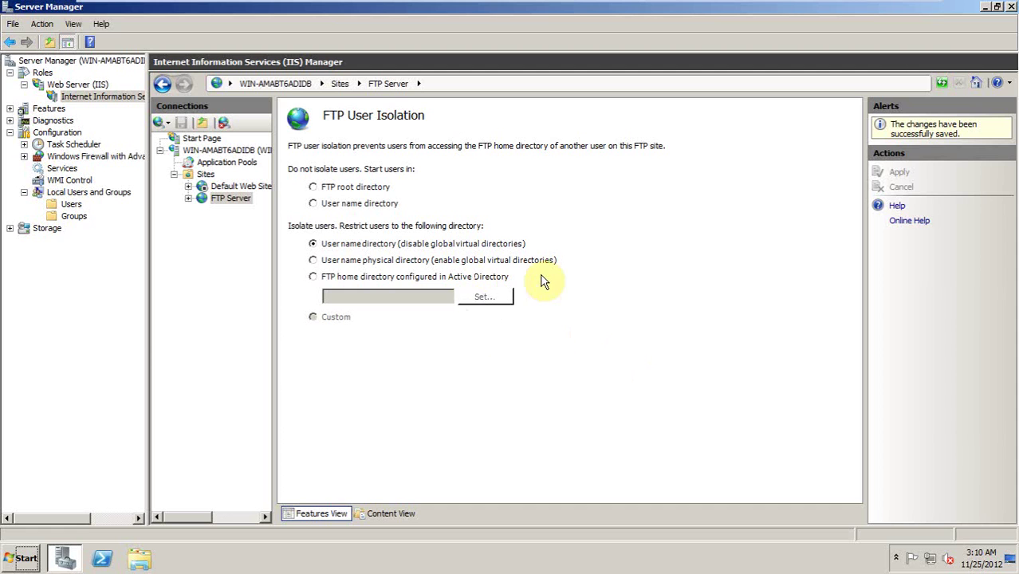
{"action": "left_click", "coordinate": [228, 198]}
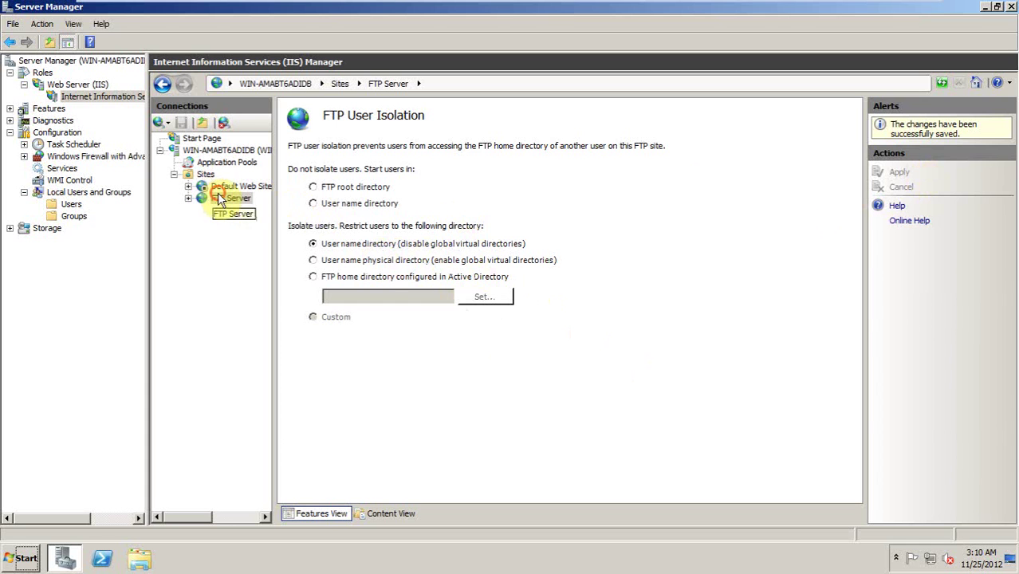
{"action": "left_click", "coordinate": [903, 259]}
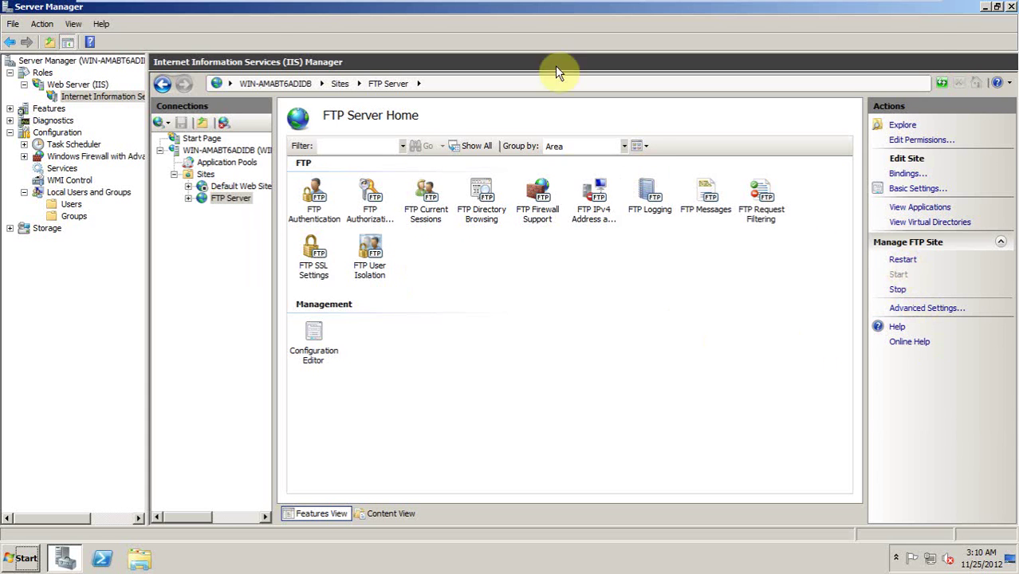
Step: On the XP client, rerun ftp 192.168.111.130 to reconnect to the server
{"action": "left_click", "coordinate": [482, 12]}
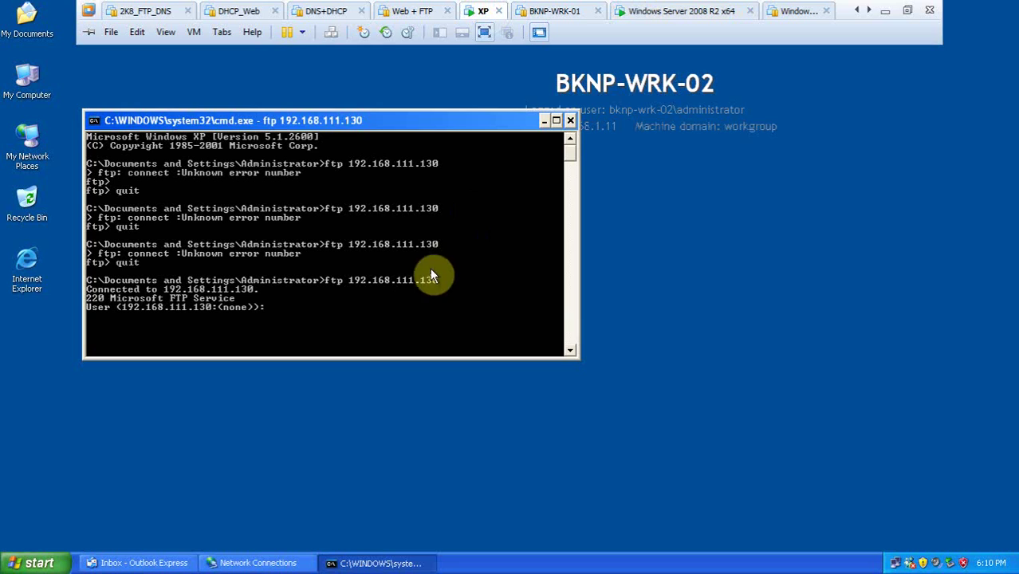
{"action": "key", "text": "Return"}
{"action": "key", "text": "Return"}
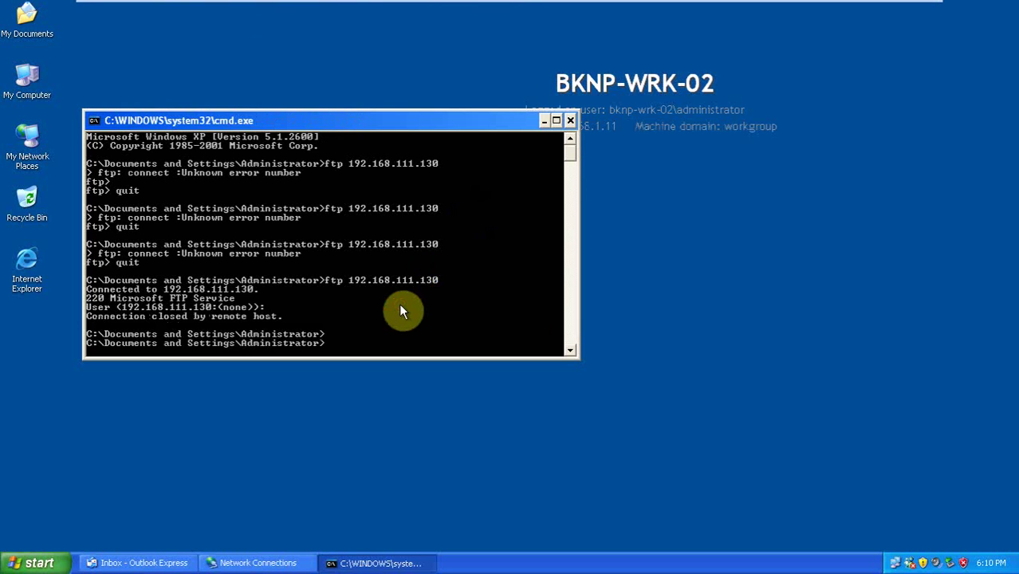
{"action": "key", "text": "Up"}
{"action": "key", "text": "Return"}
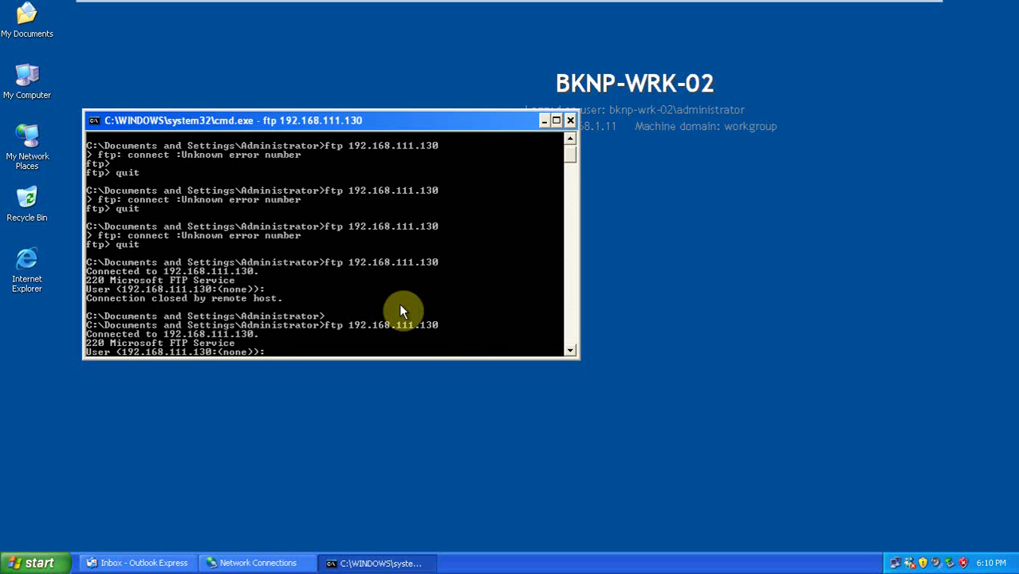
Step: Log in as anonymous with a blank password and list files, showing anonymous.rtf
{"action": "type", "text": "anonymous"}
{"action": "key", "text": "Return"}
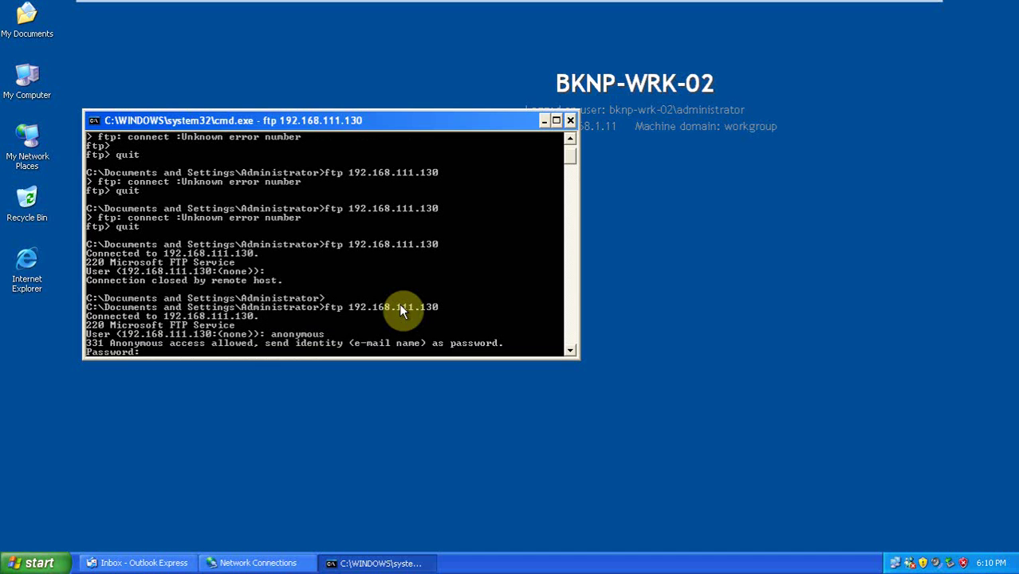
{"action": "key", "text": "Return"}
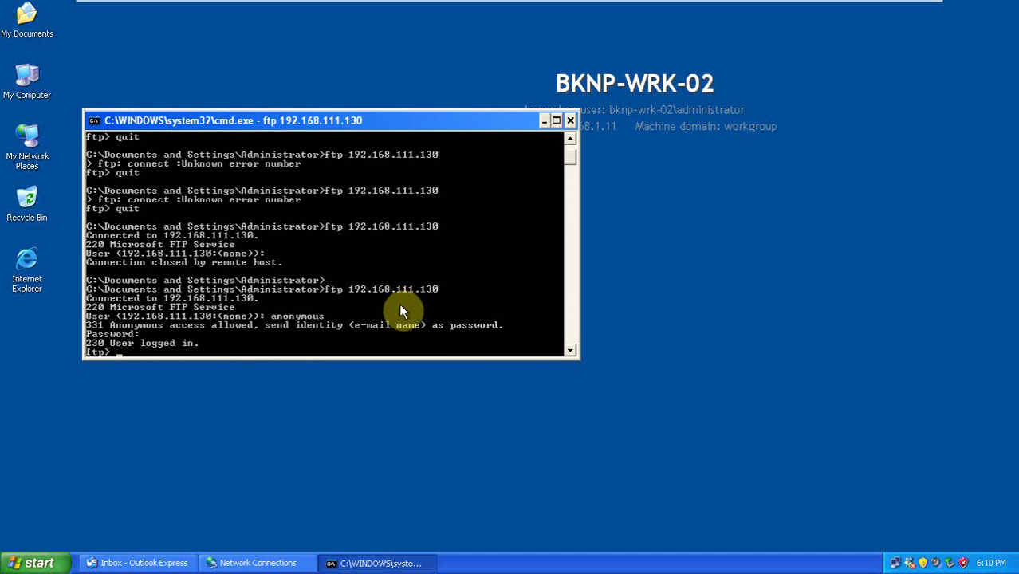
{"action": "key", "text": "Return"}
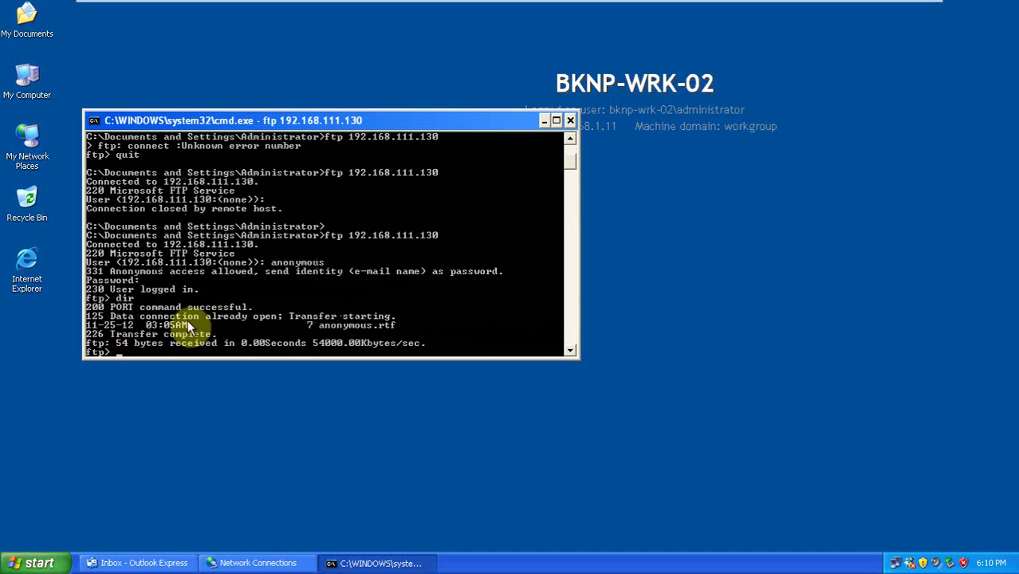